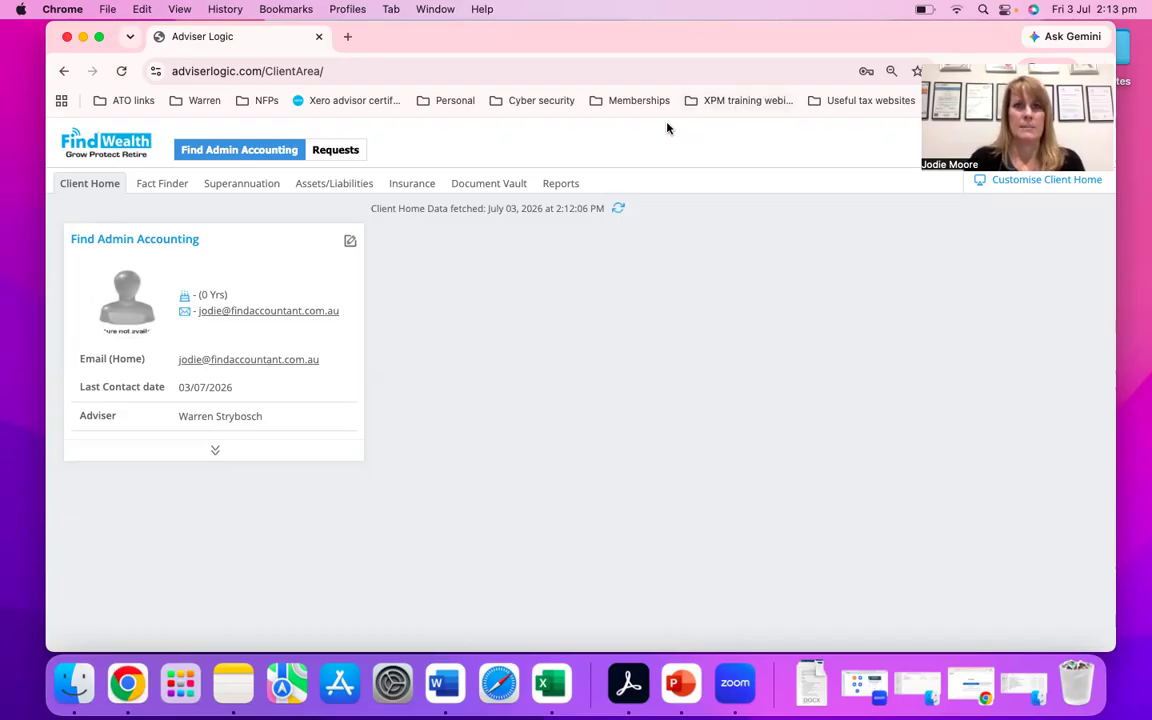
- Open the Document Vault and view the Bank Statements, Donations and Other files under the Accounting category
left_click(484, 188)
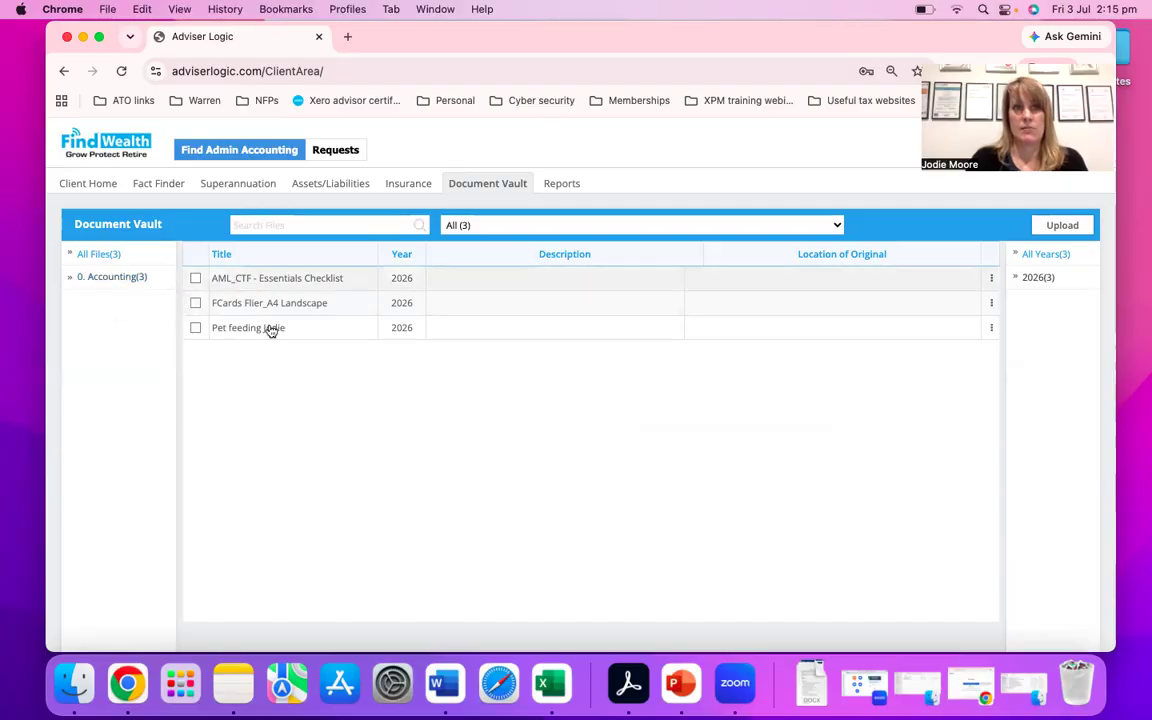
left_click(107, 279)
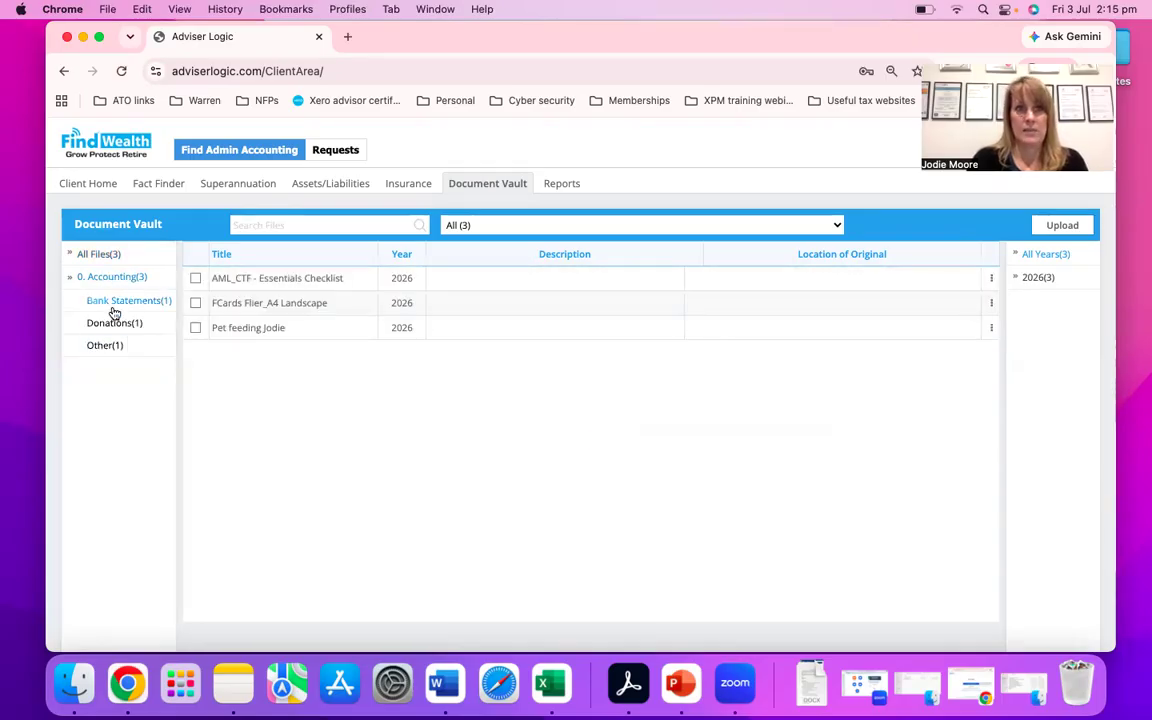
left_click(120, 302)
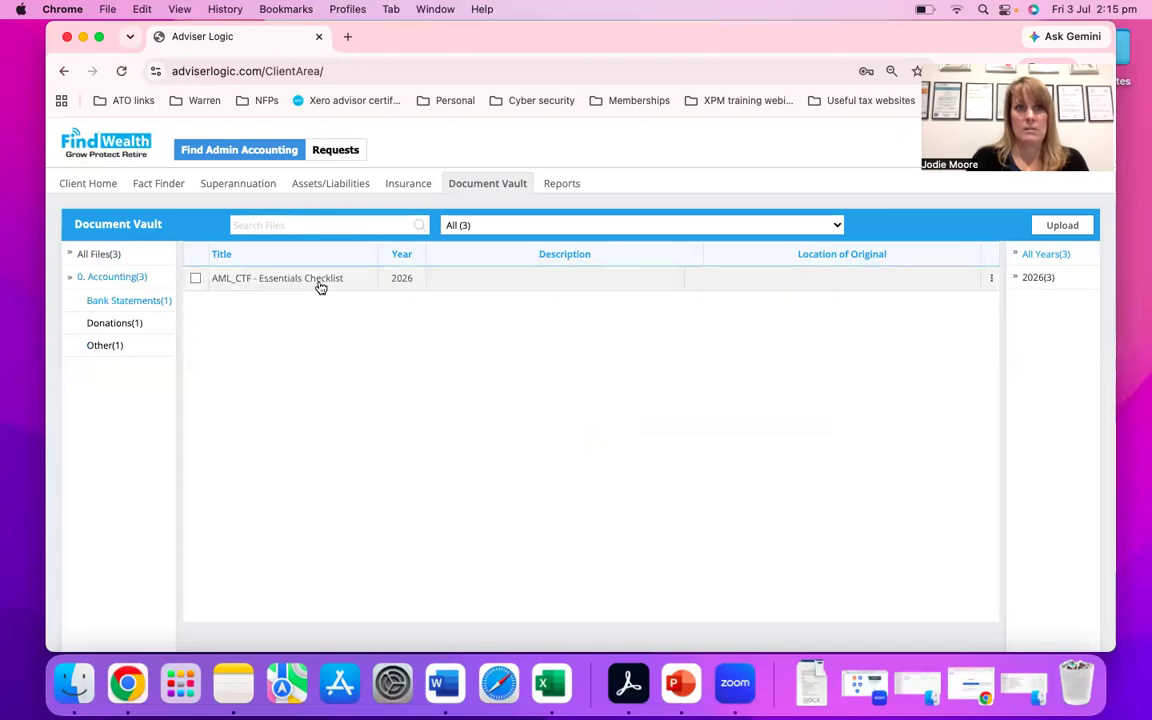
left_click(112, 324)
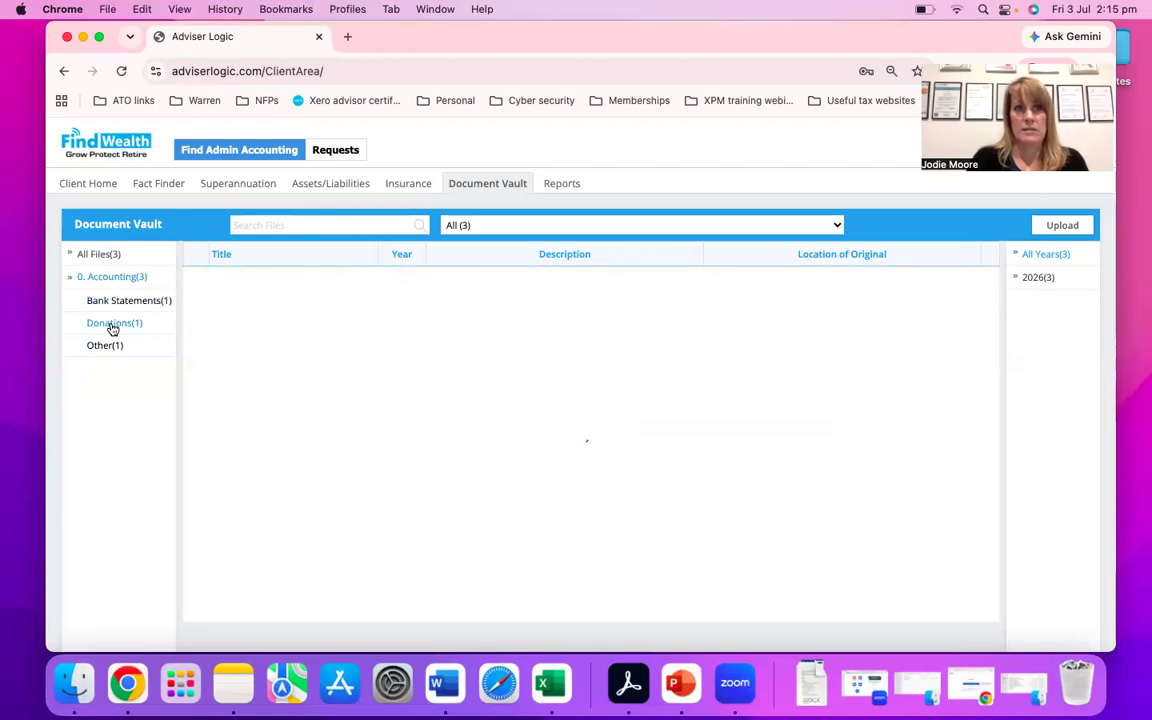
left_click(112, 345)
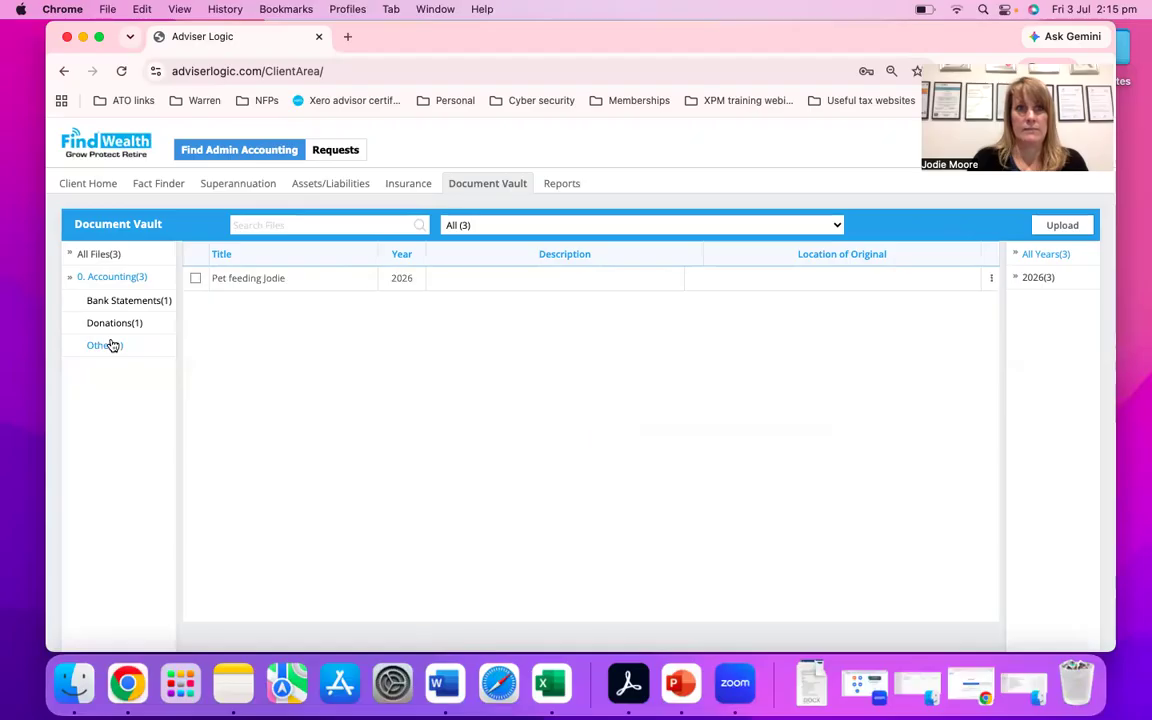
left_click(111, 279)
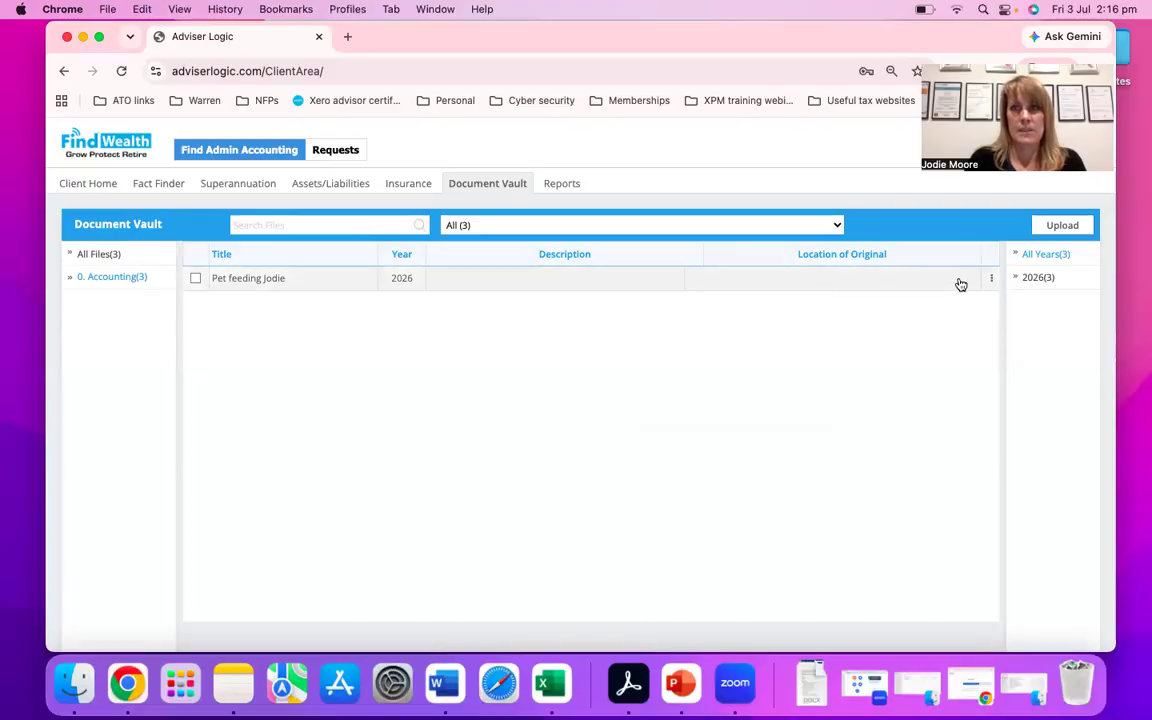
- Preview the pet feeding document, close the preview, and check the file's available actions
left_click(990, 280)
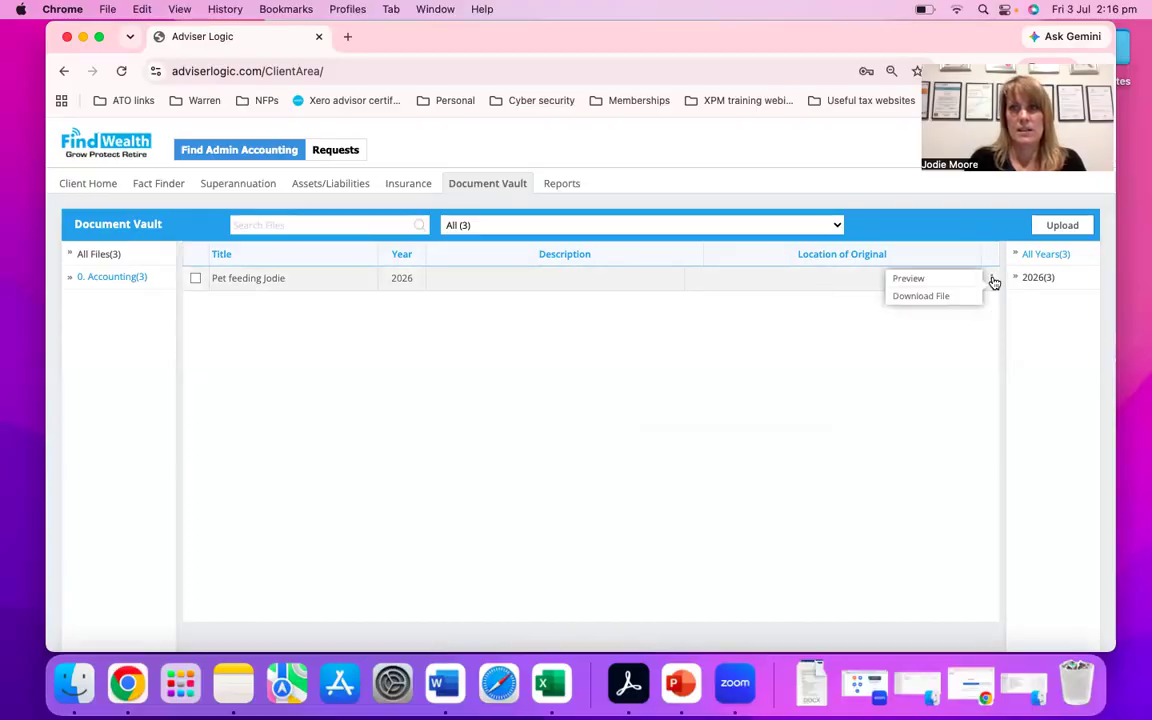
left_click(926, 283)
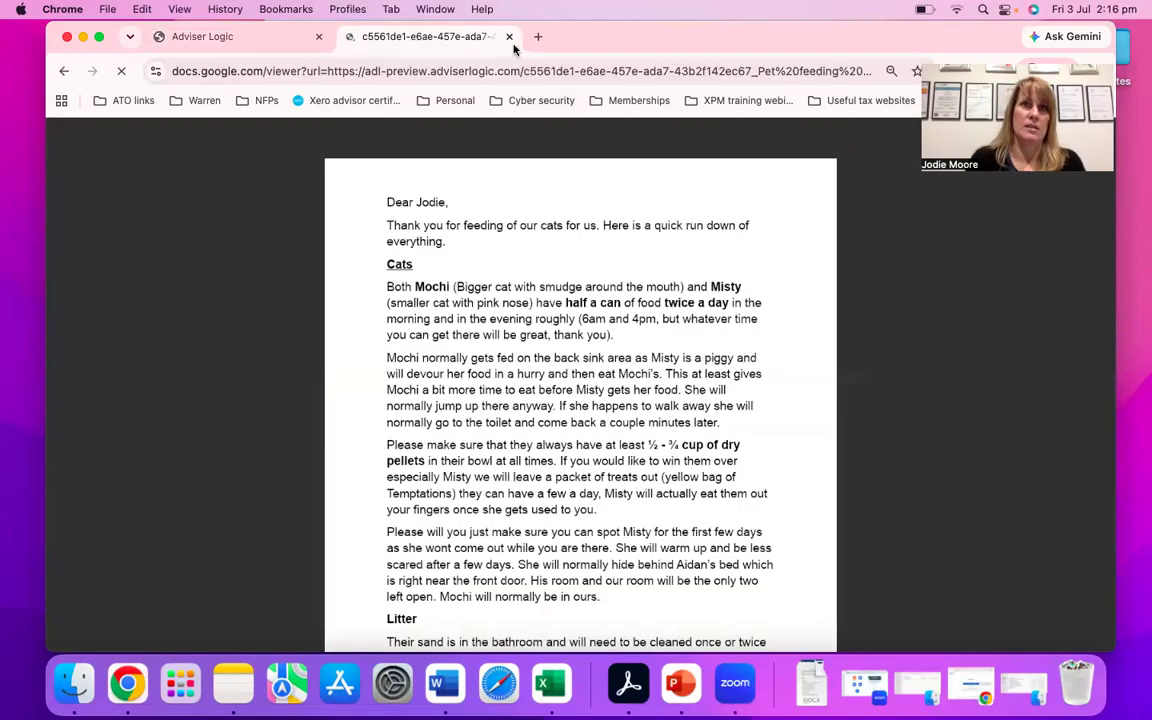
left_click(509, 37)
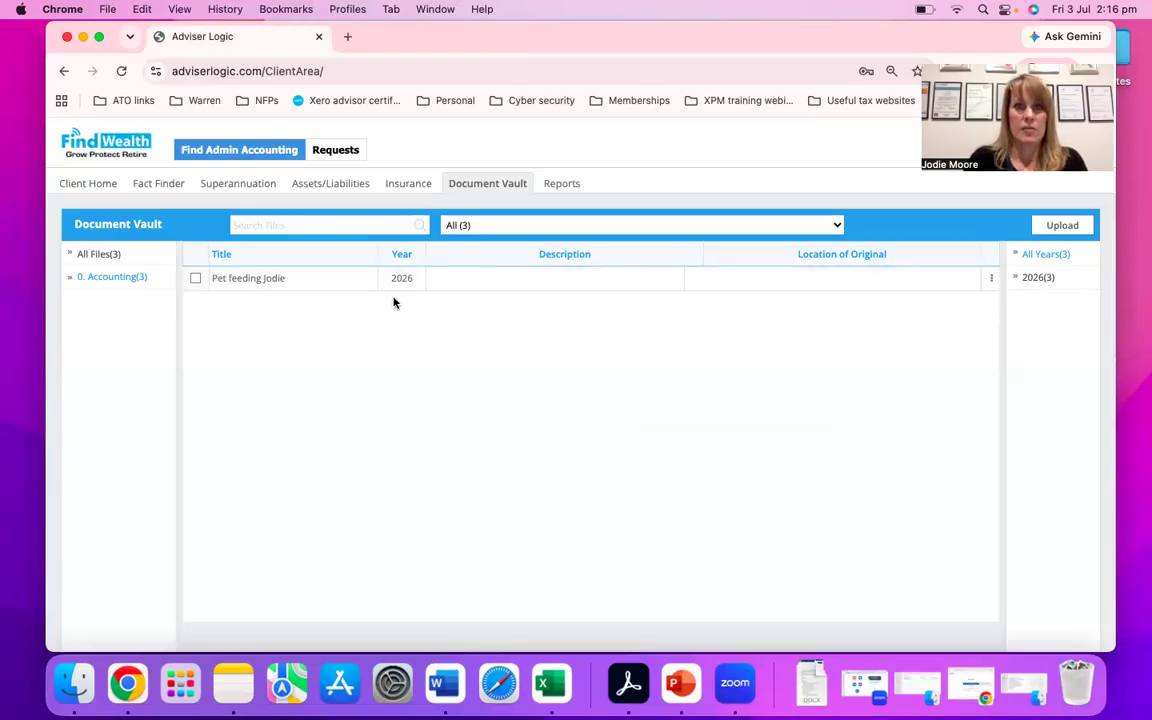
left_click(991, 280)
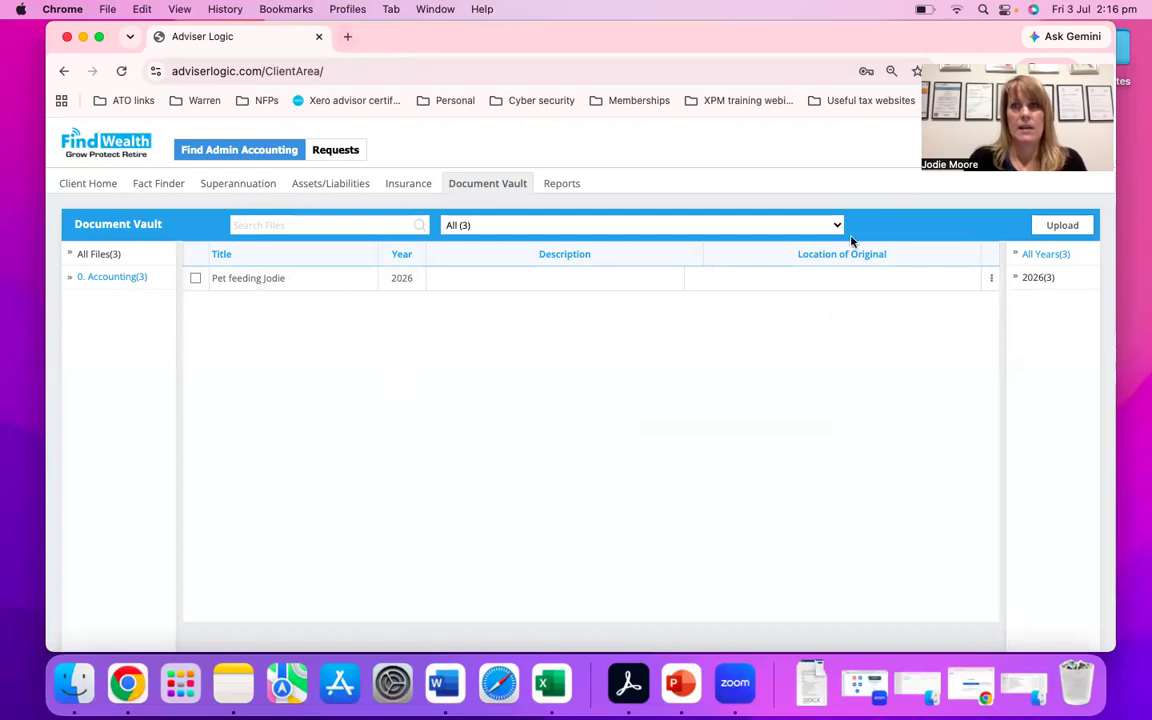
left_click(989, 279)
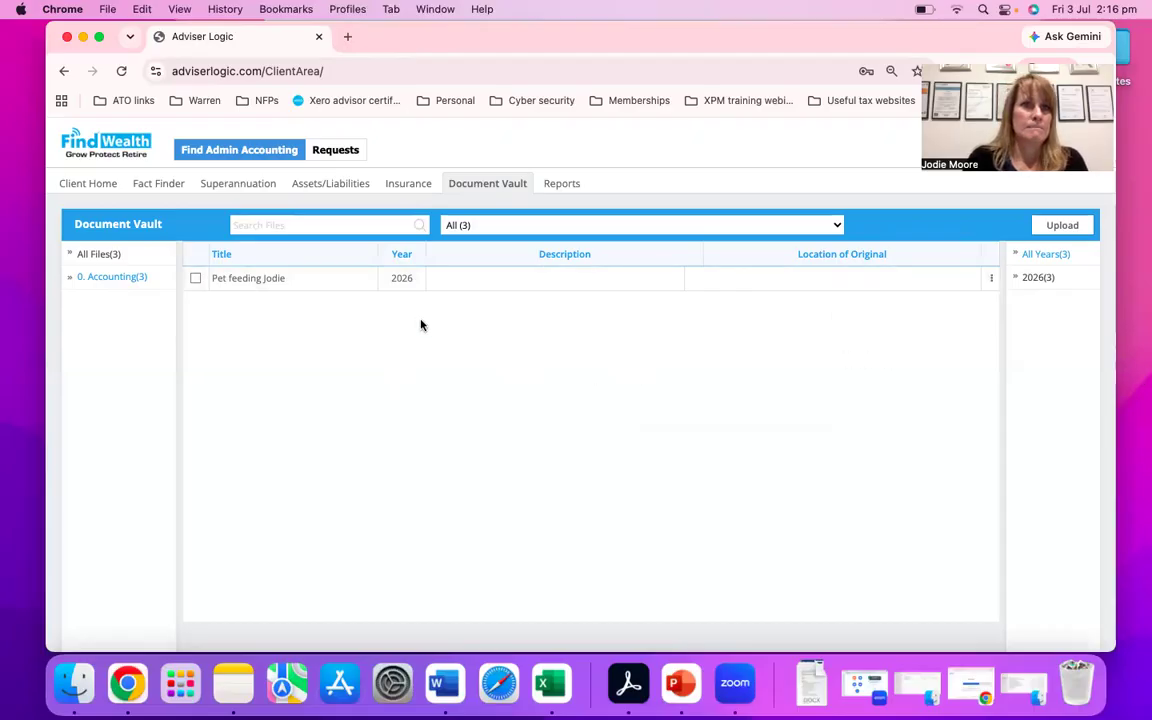
- List all vault files and upload Birthday frequency.jpg from the Downloads folder in a new document upload
left_click(99, 256)
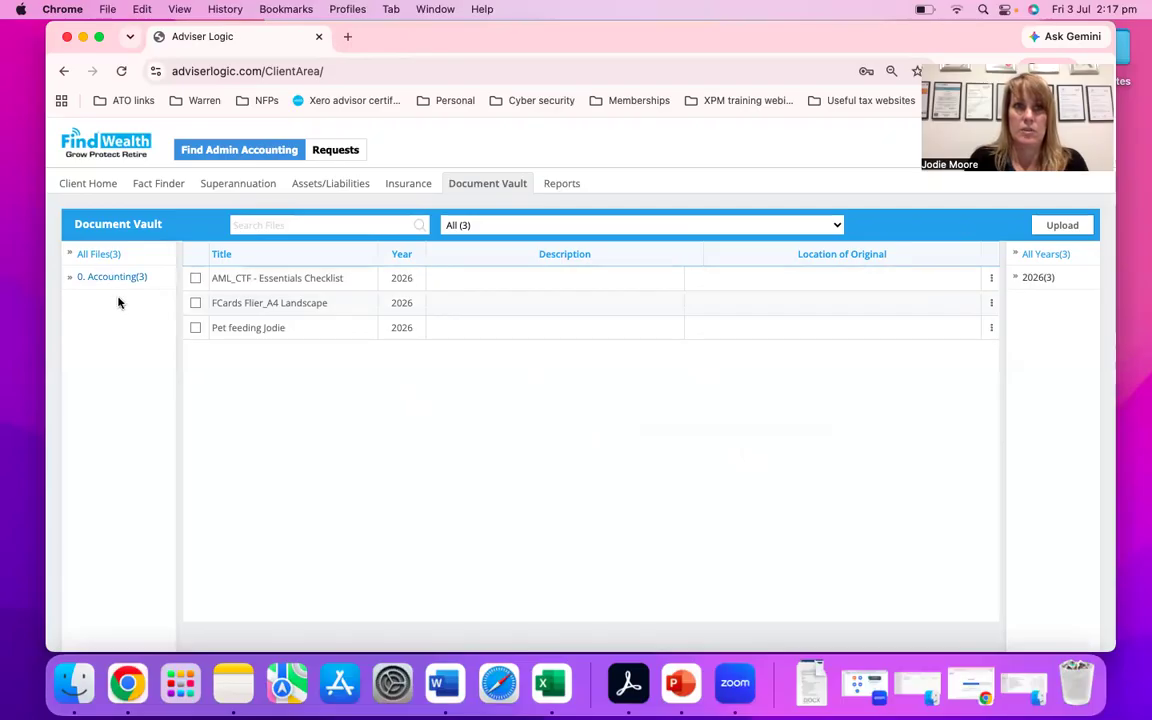
left_click(1055, 228)
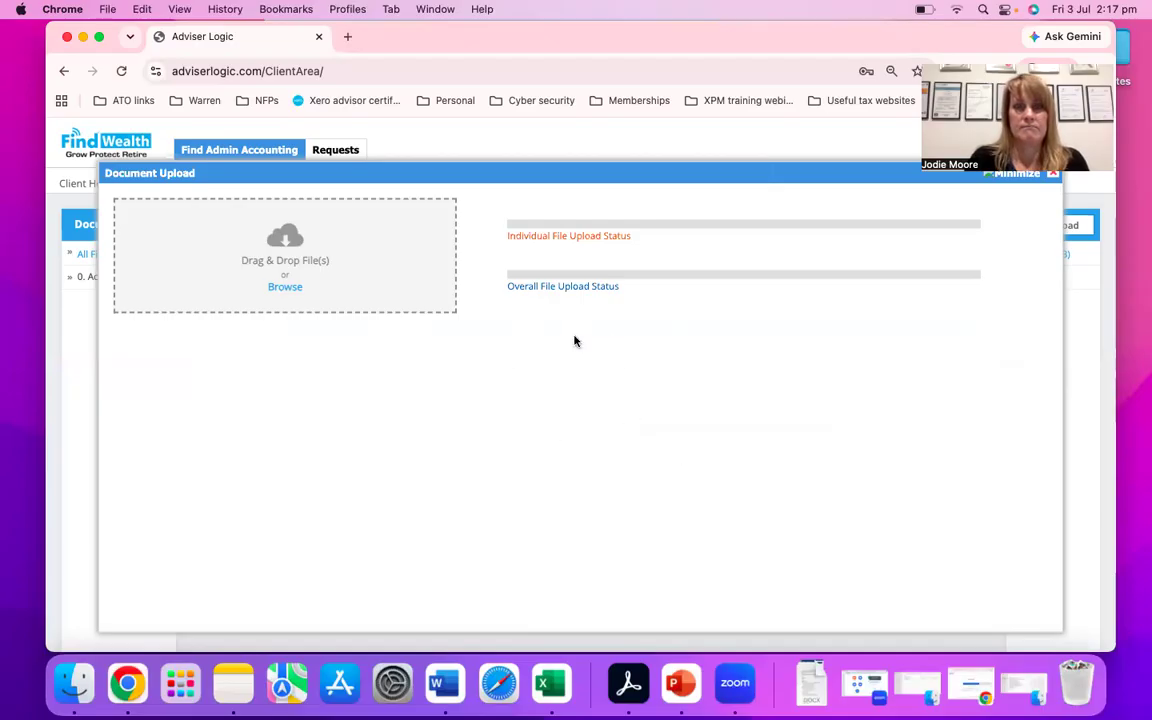
left_click(448, 266)
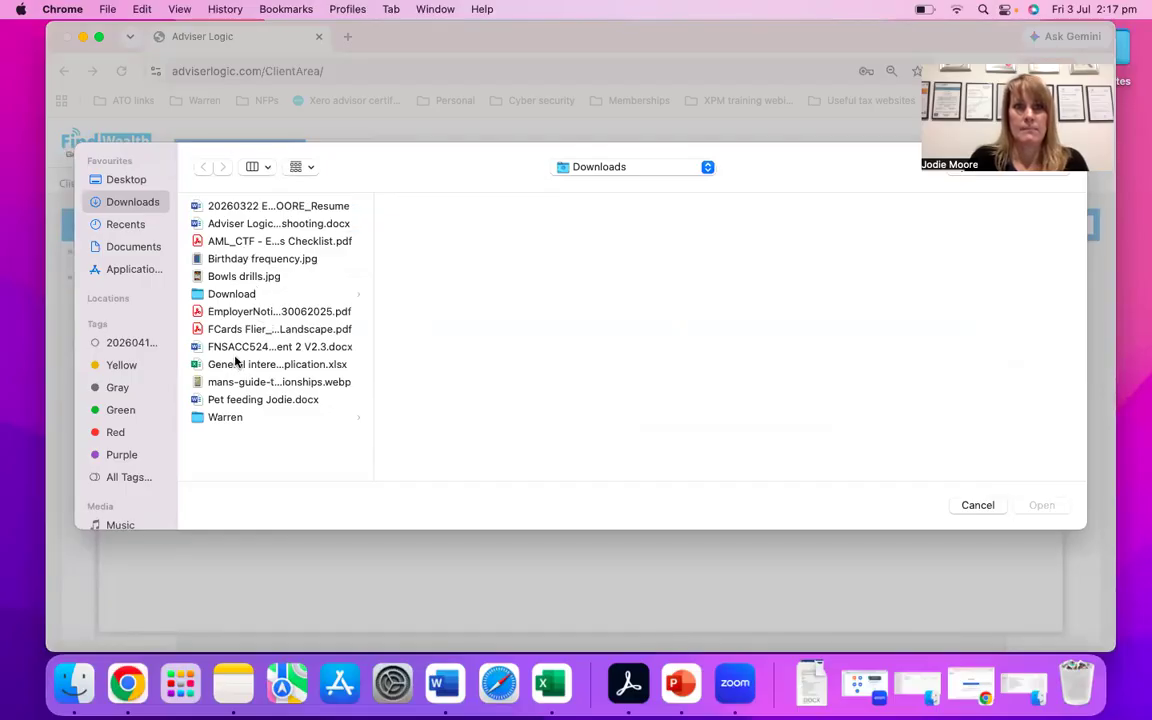
left_click(243, 259)
left_click(1032, 510)
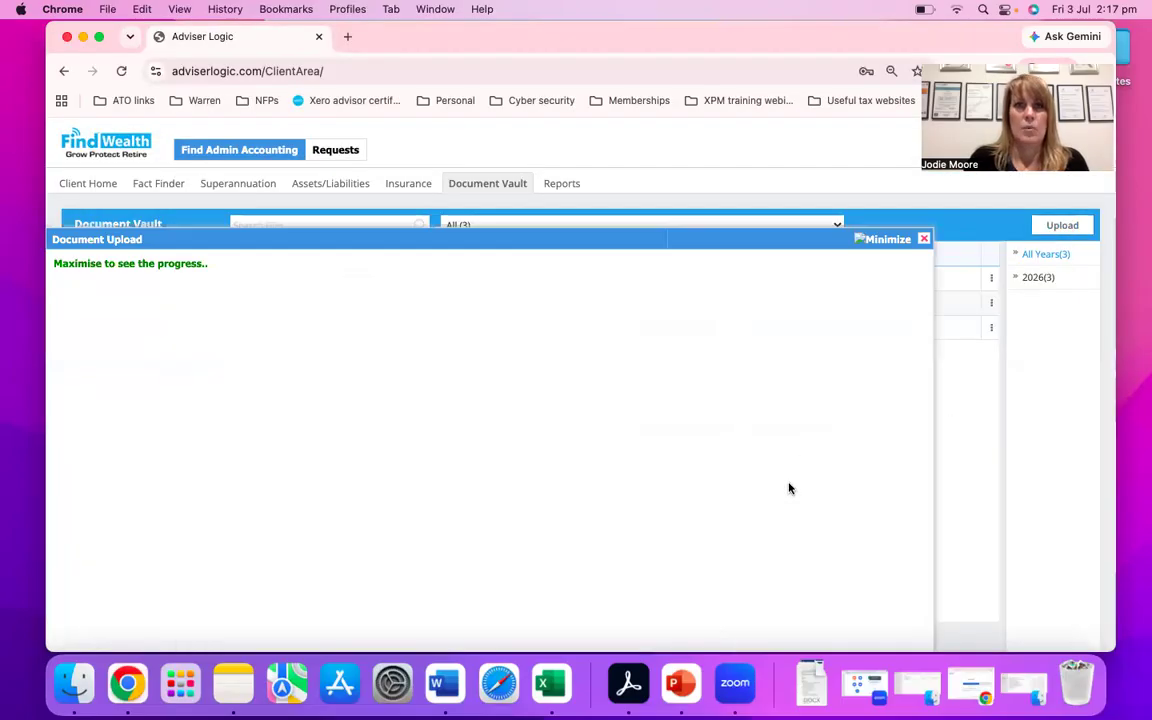
- Add FCards Flier_A4 Landscape.pdf from the Finder Downloads folder to the same document upload
left_click(1018, 689)
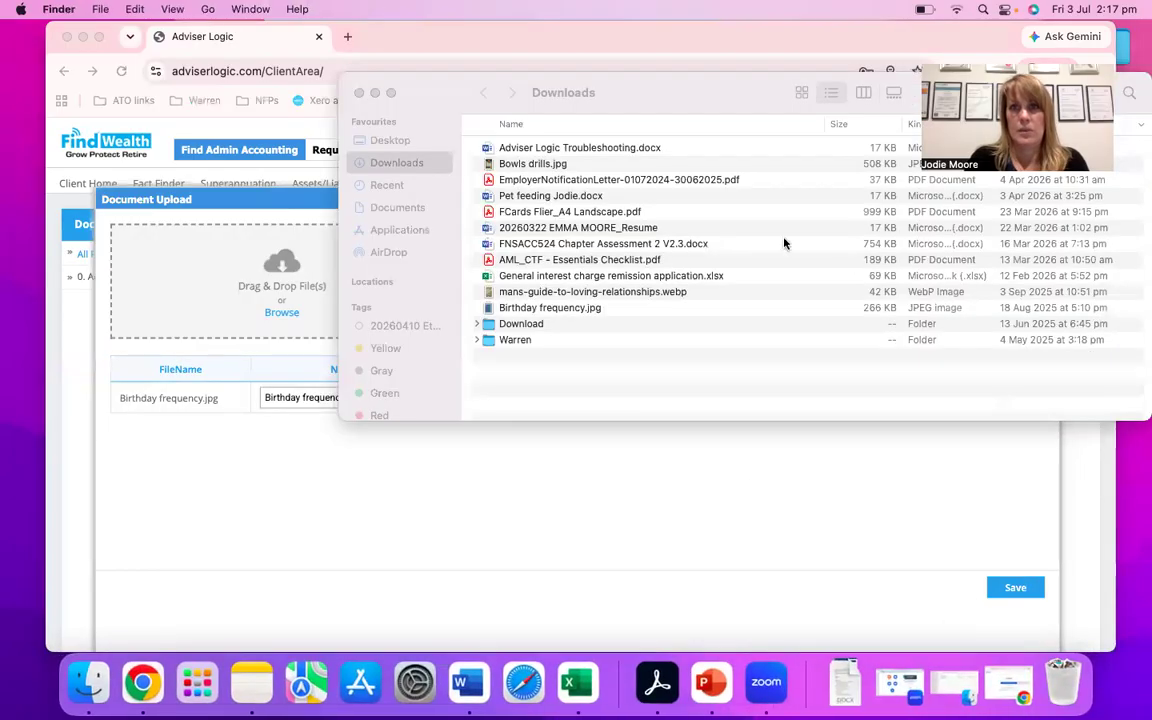
left_click_drag(571, 211, 283, 280)
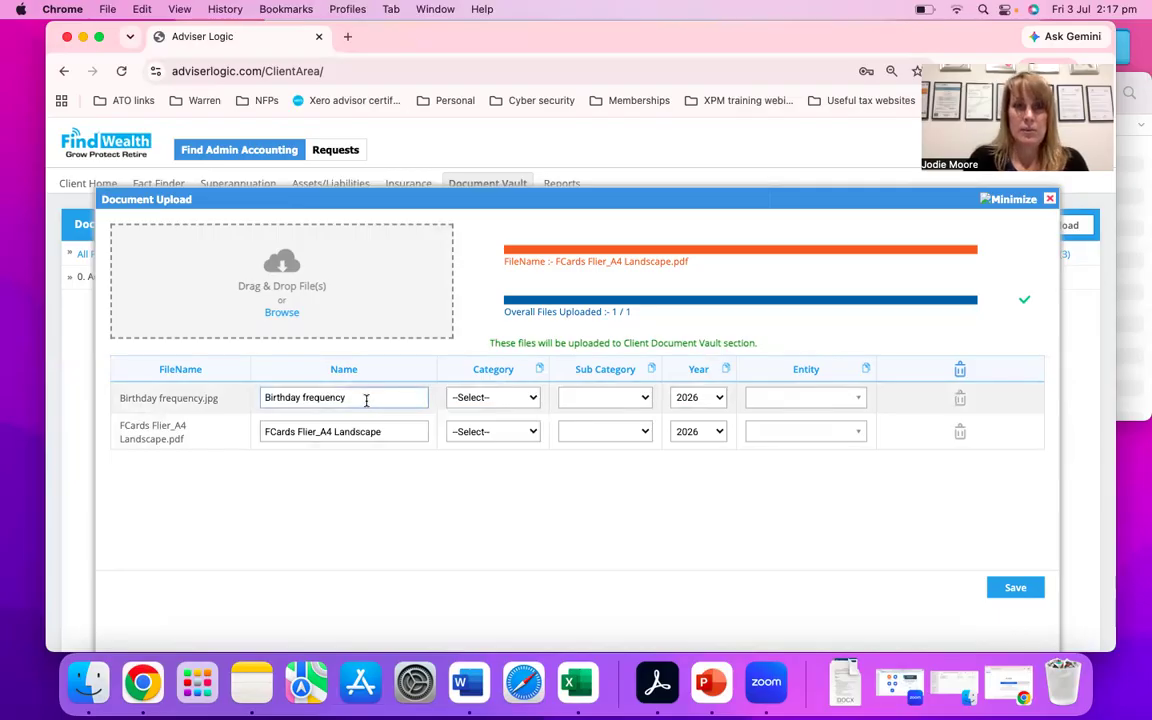
left_click(354, 429)
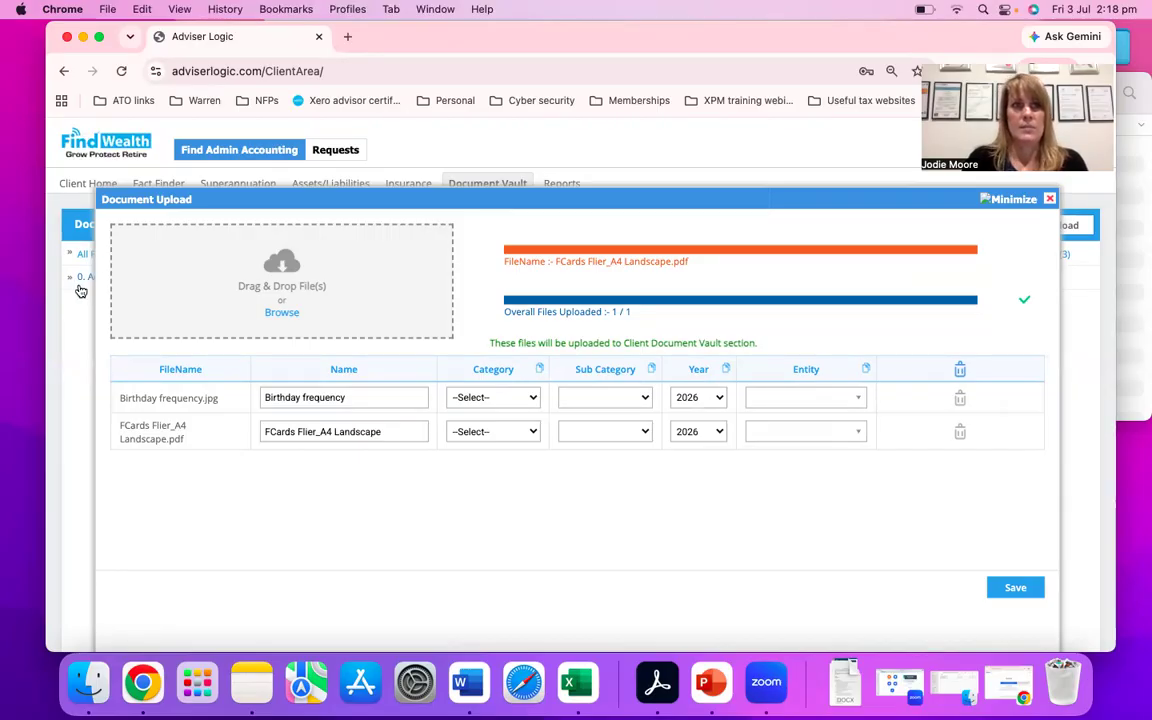
- Set the category of both uploaded files to 0. Accounting
left_click(522, 400)
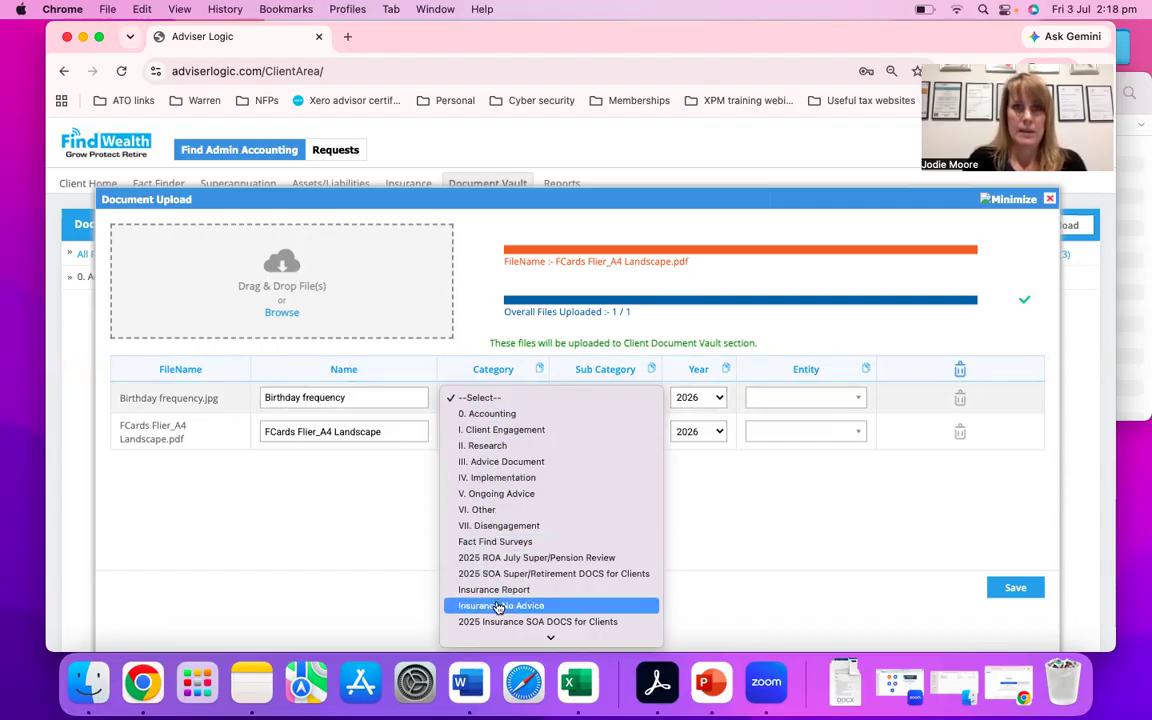
left_click(494, 417)
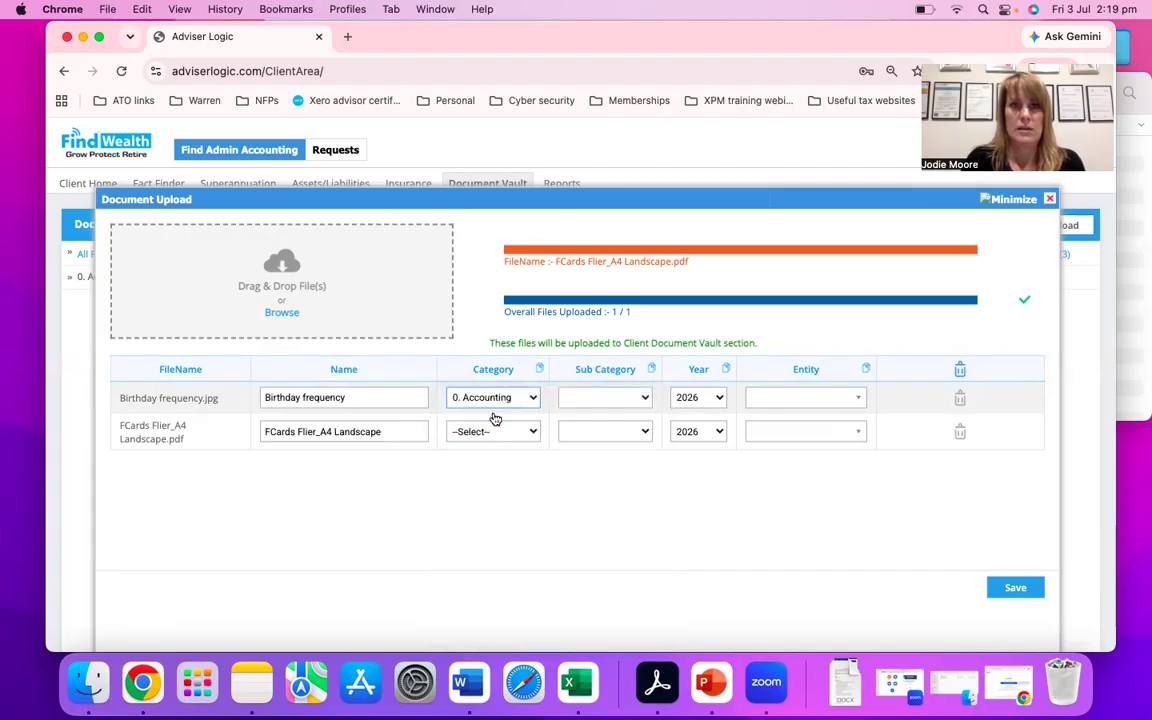
left_click(508, 438)
left_click(550, 449)
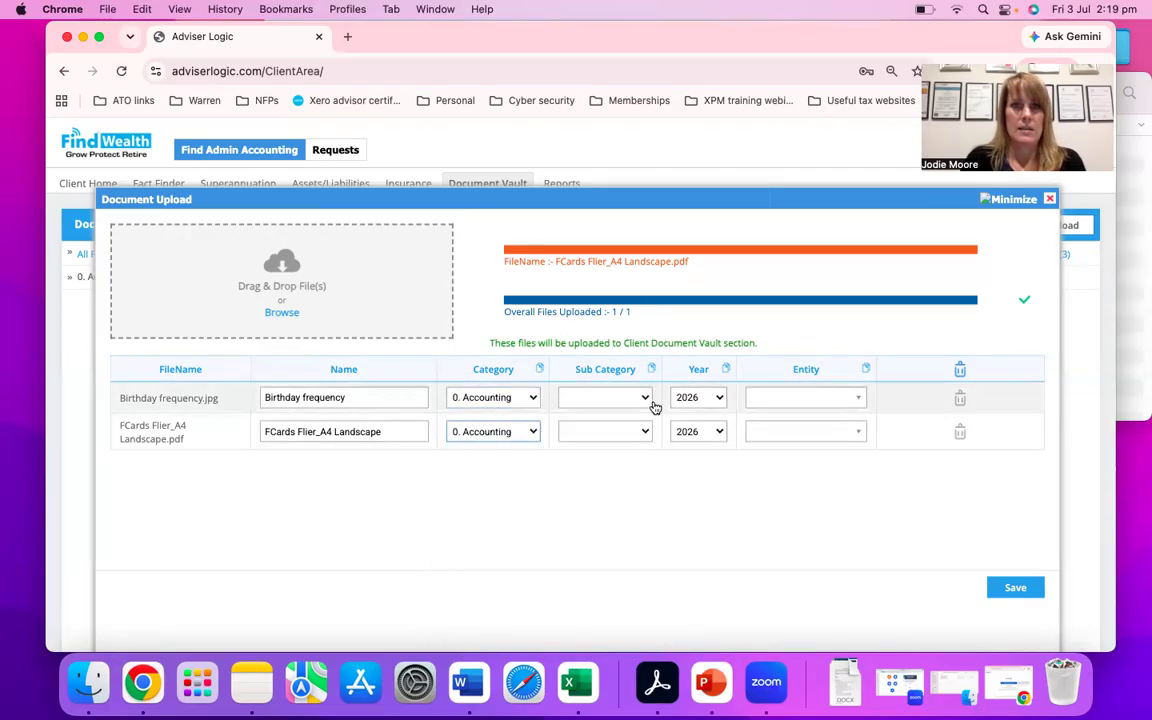
- Set the sub category to Business expense for Birthday frequency and ATO documents for FCards Flier_A4 Landscape
left_click(645, 401)
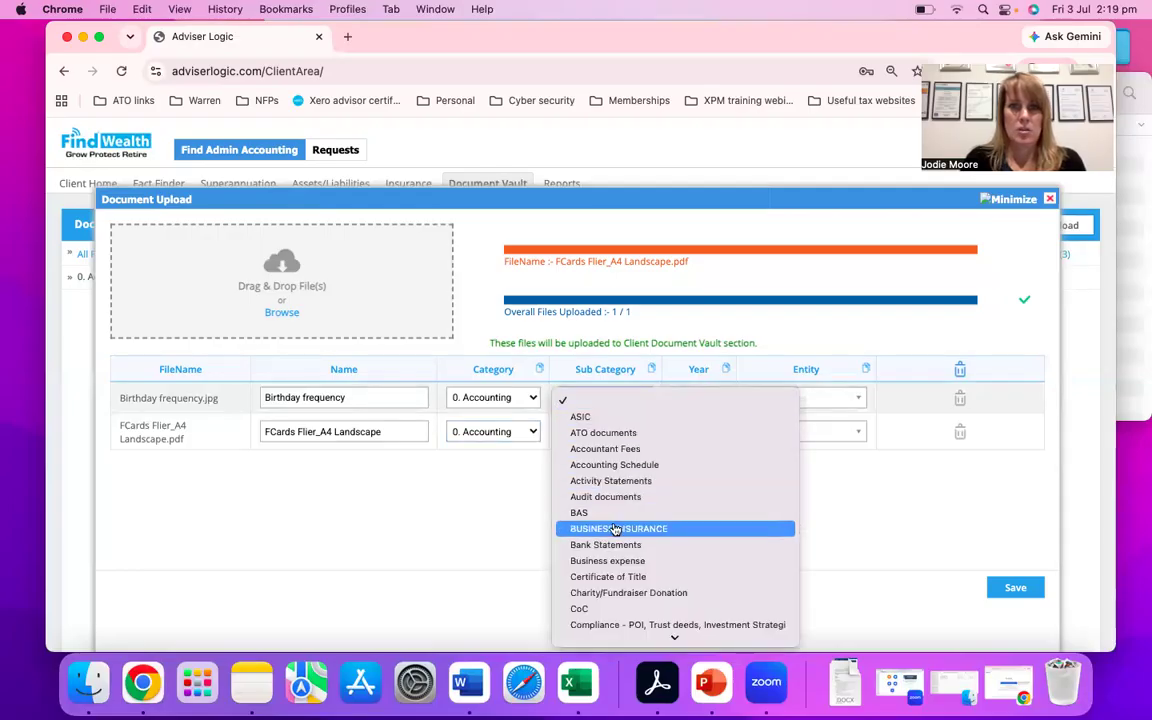
scroll(616, 543, "down", 2)
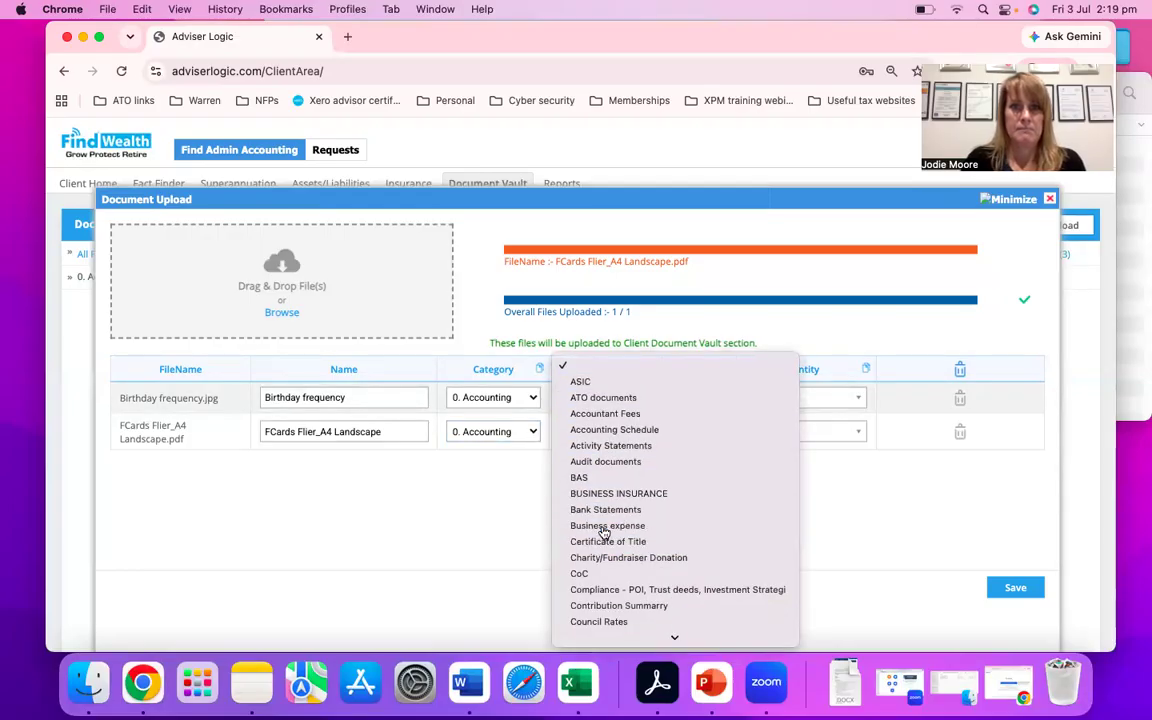
left_click(607, 526)
left_click(597, 434)
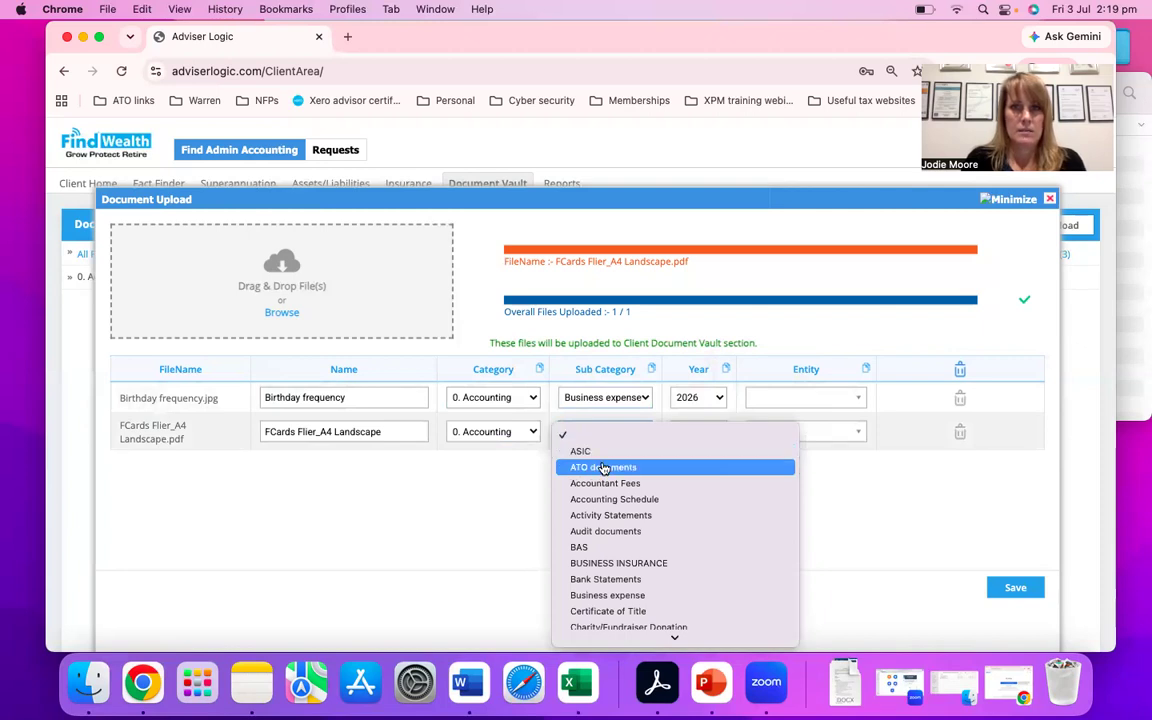
left_click(603, 467)
- Set the year of both uploaded files to 2025
left_click(714, 398)
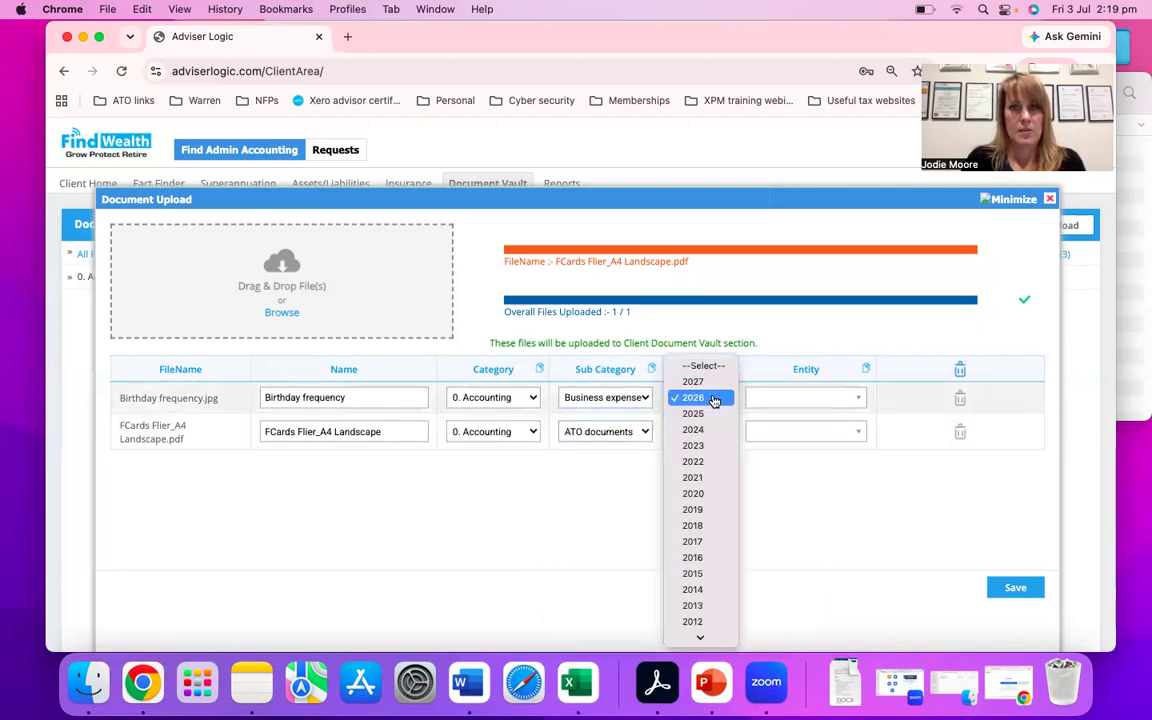
left_click(714, 415)
left_click(714, 431)
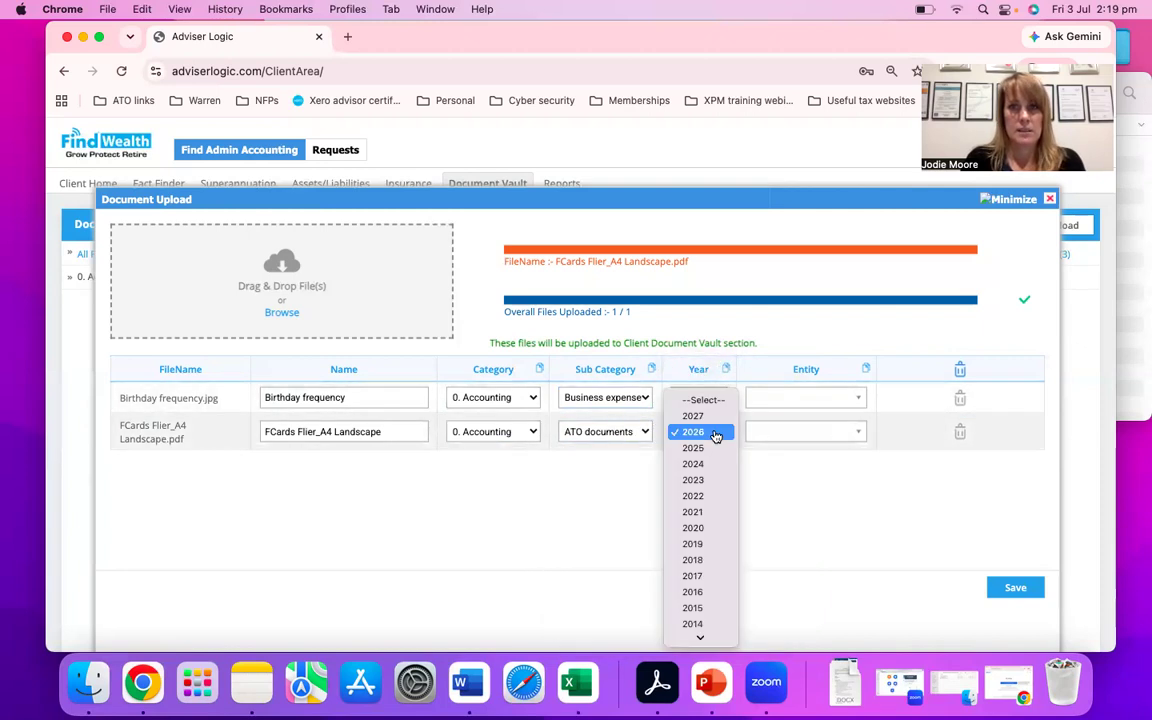
left_click(714, 448)
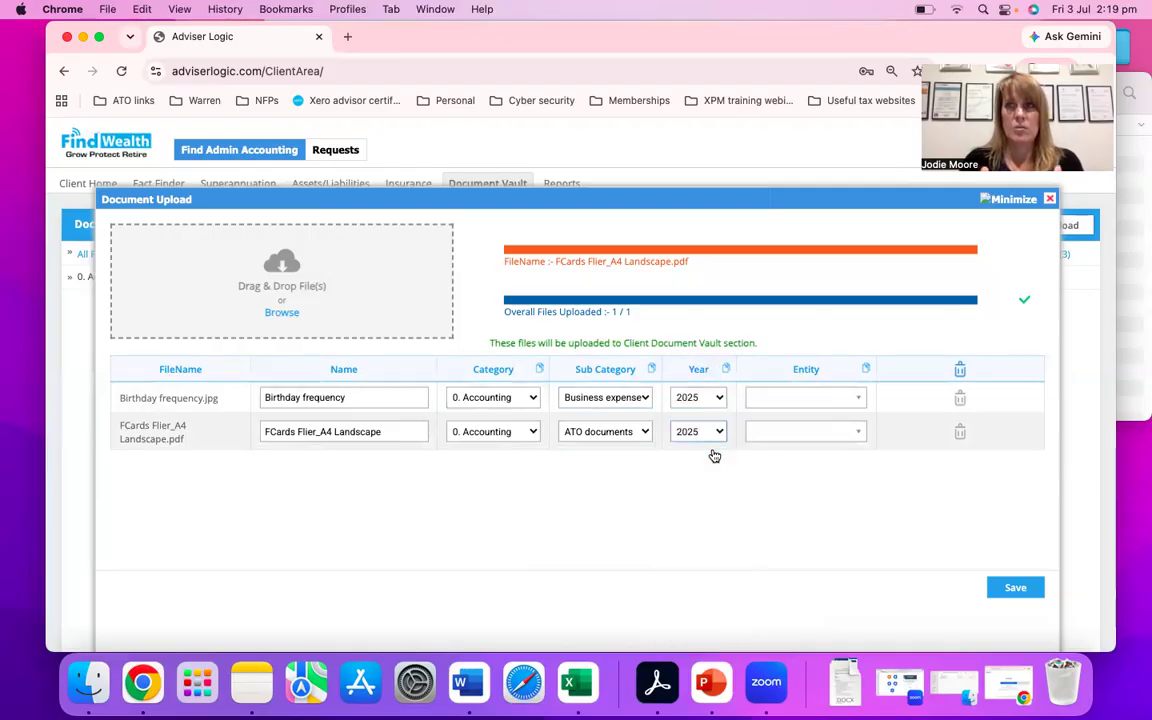
- Check which entities can be assigned to the Birthday frequency file, leaving none selected
left_click(790, 402)
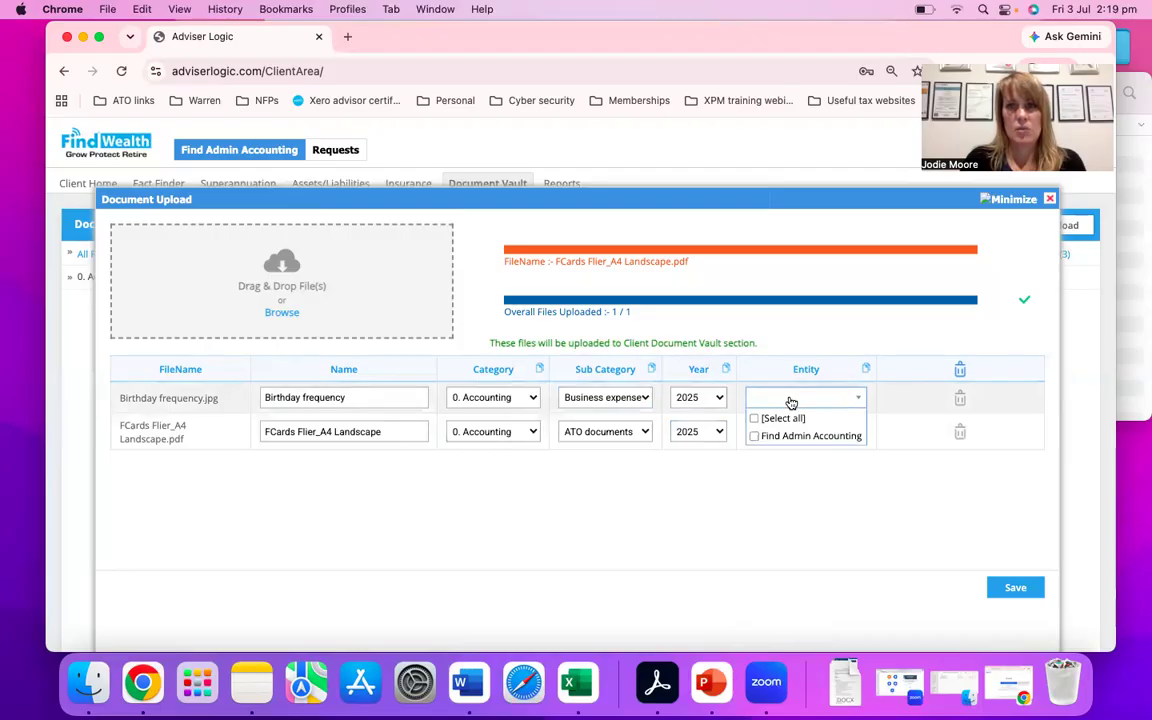
left_click(775, 487)
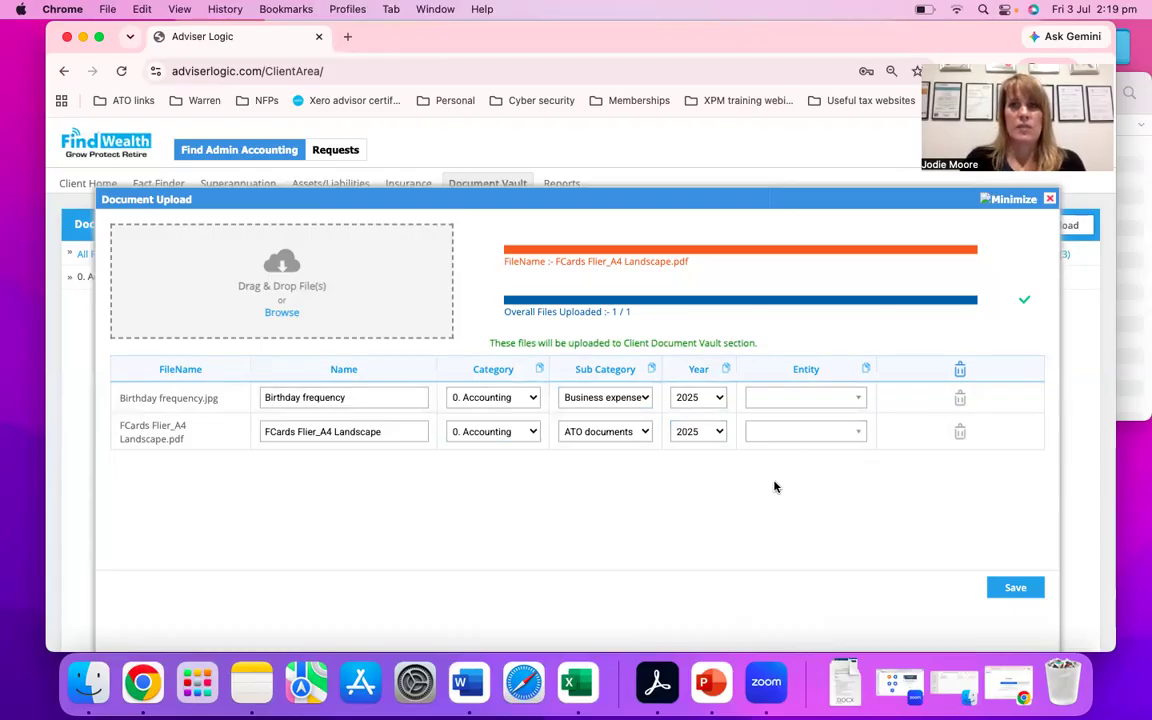
left_click(822, 404)
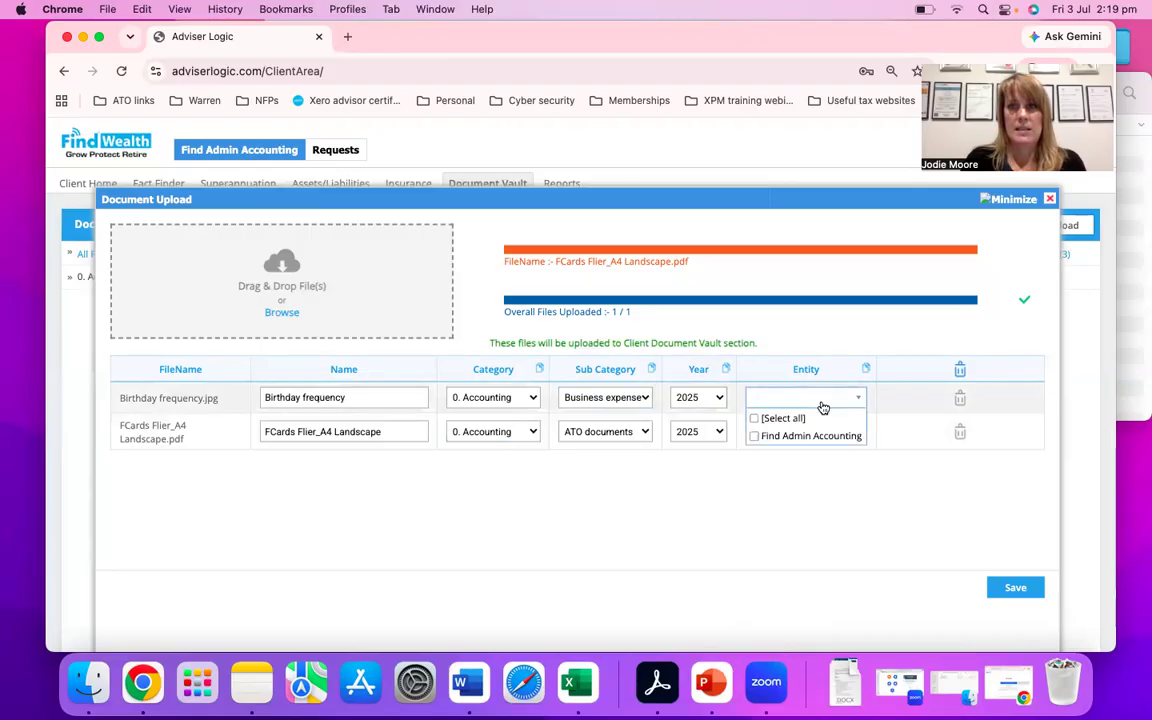
left_click(826, 485)
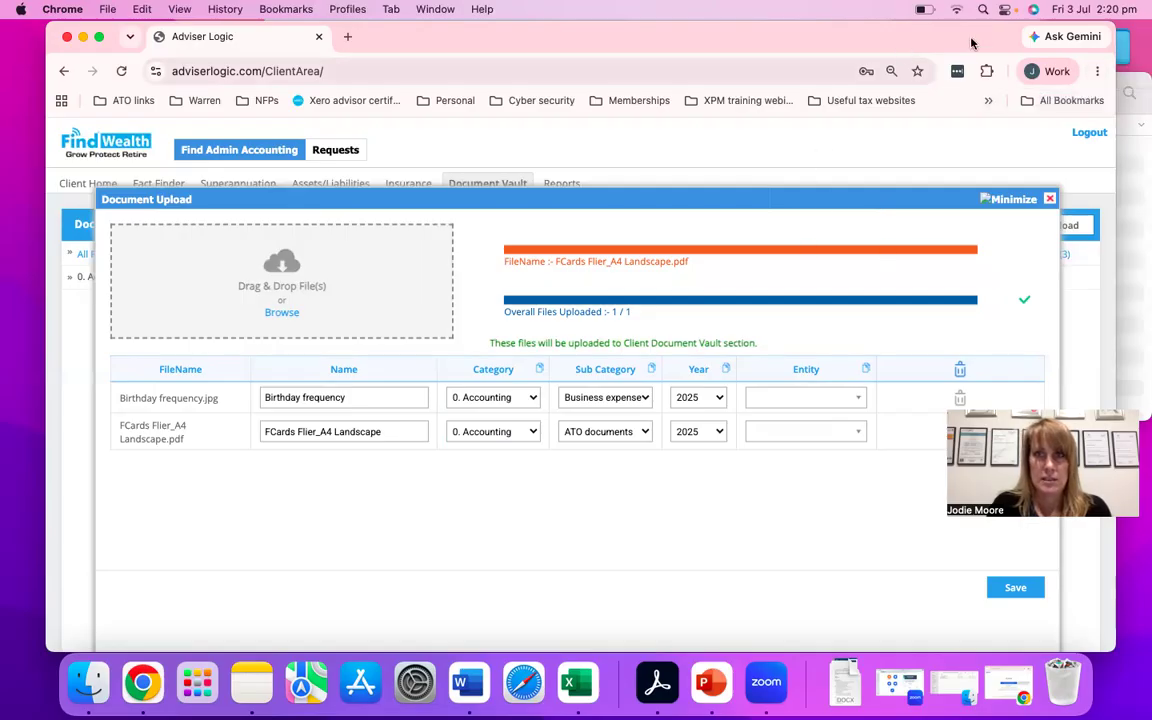
- Reduce the browser's page zoom to 25% so the whole document upload form fits on screen
left_click(1097, 73)
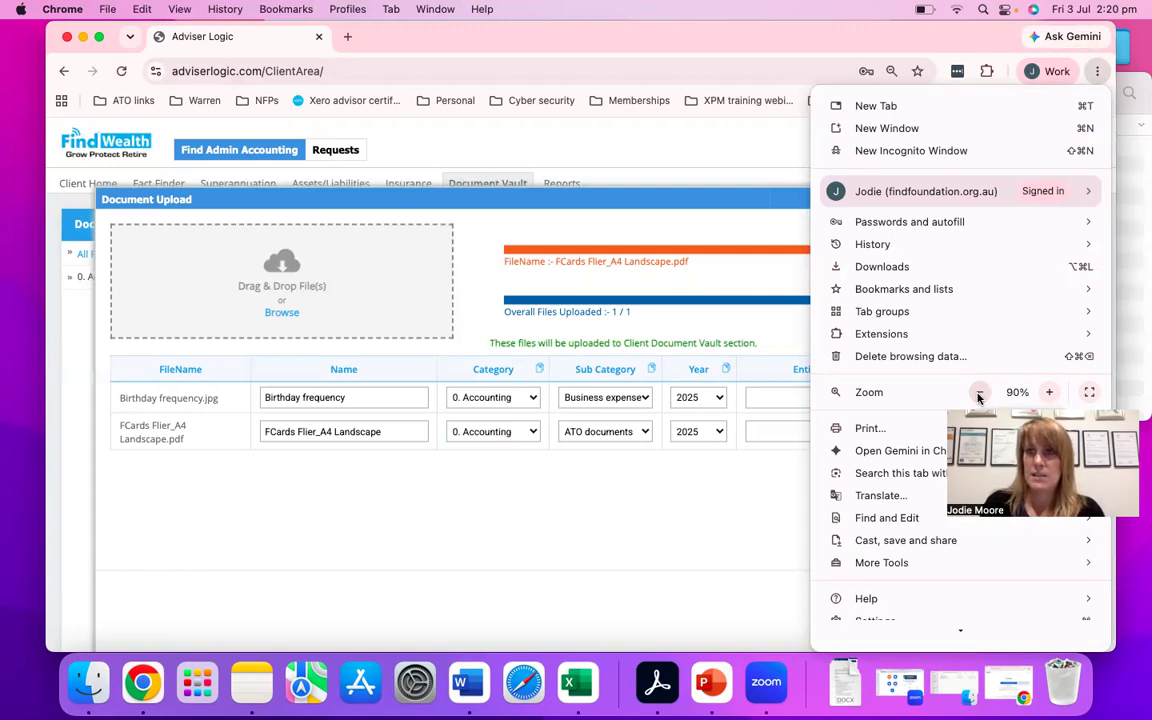
left_click(676, 455)
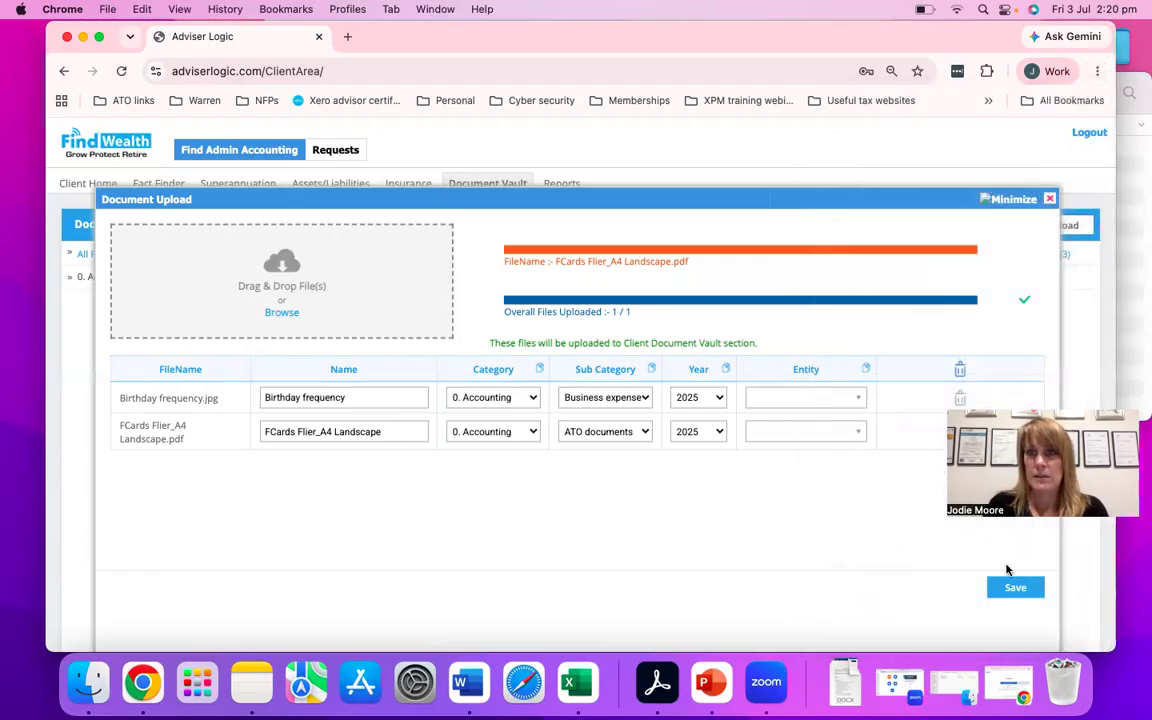
left_click(1097, 73)
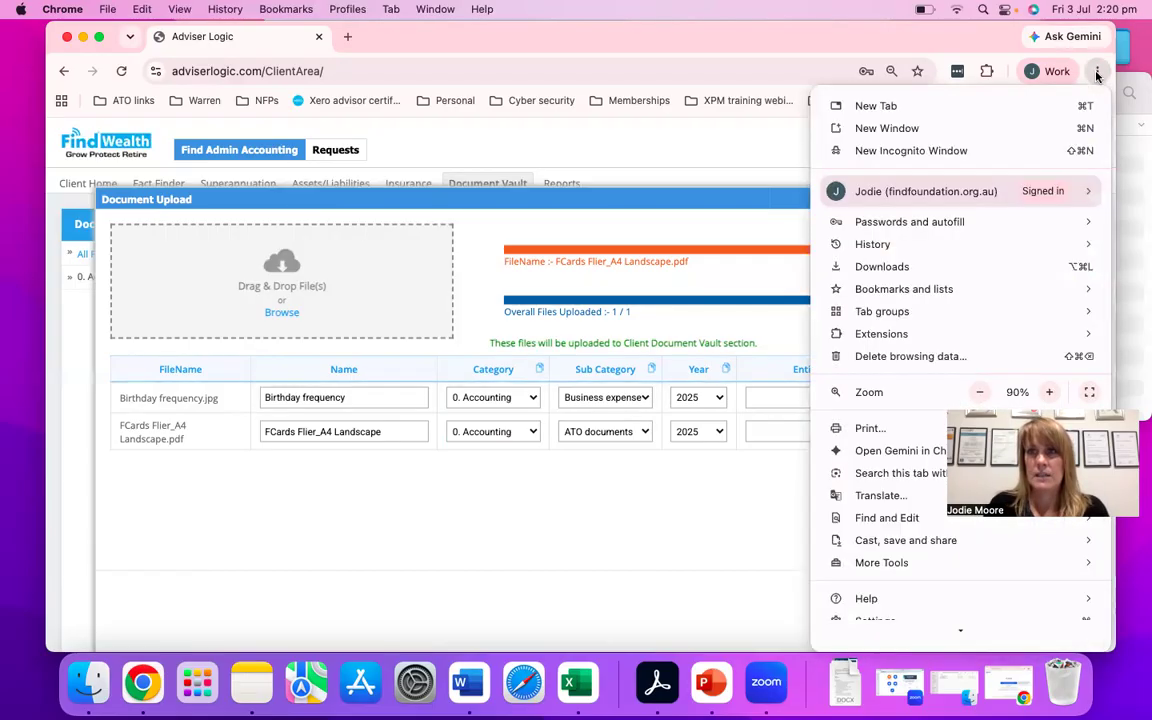
left_click(980, 393)
left_click(980, 393)
left_click(980, 393)
left_click(980, 393)
left_click(980, 393)
left_click(980, 393)
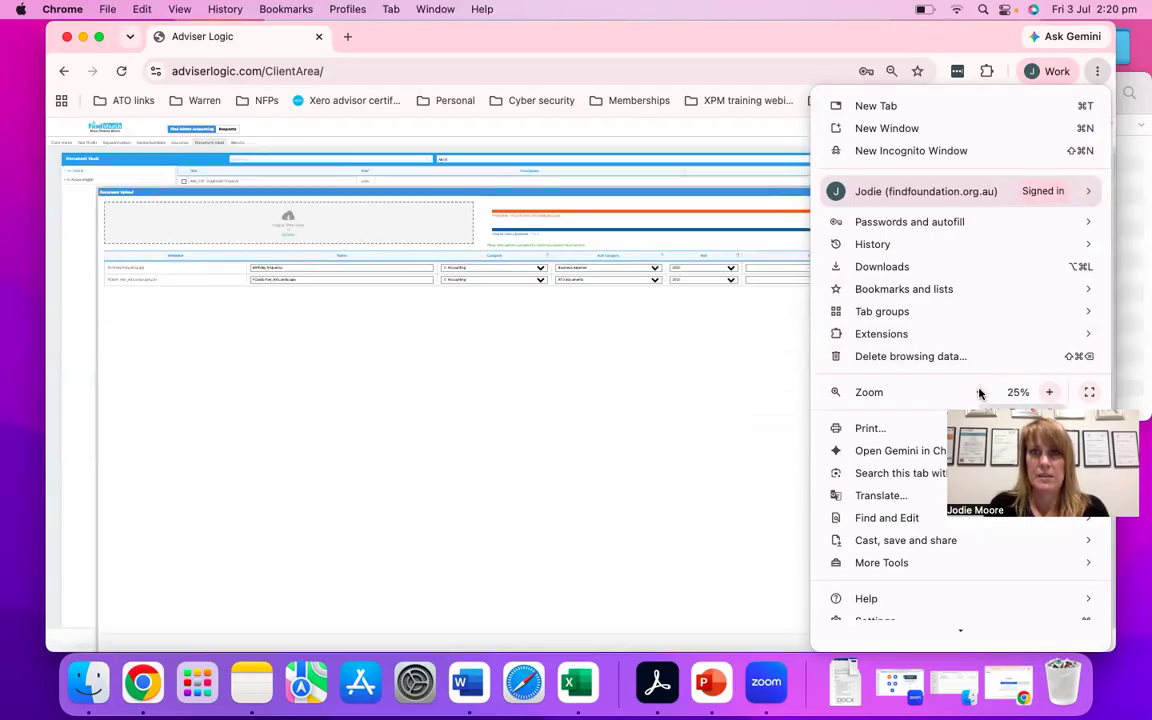
- Raise the browser's page zoom to 90% and save the two uploaded files to the Document Vault
left_click(1050, 395)
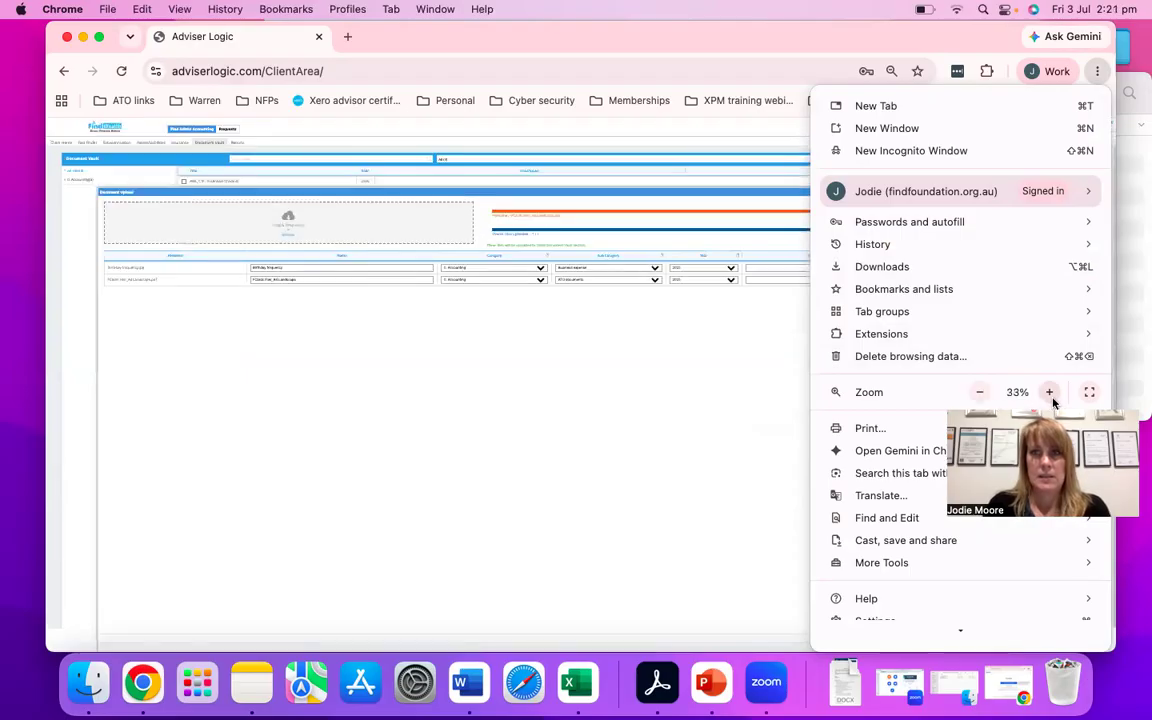
left_click(1050, 395)
left_click(1050, 395)
left_click(1050, 394)
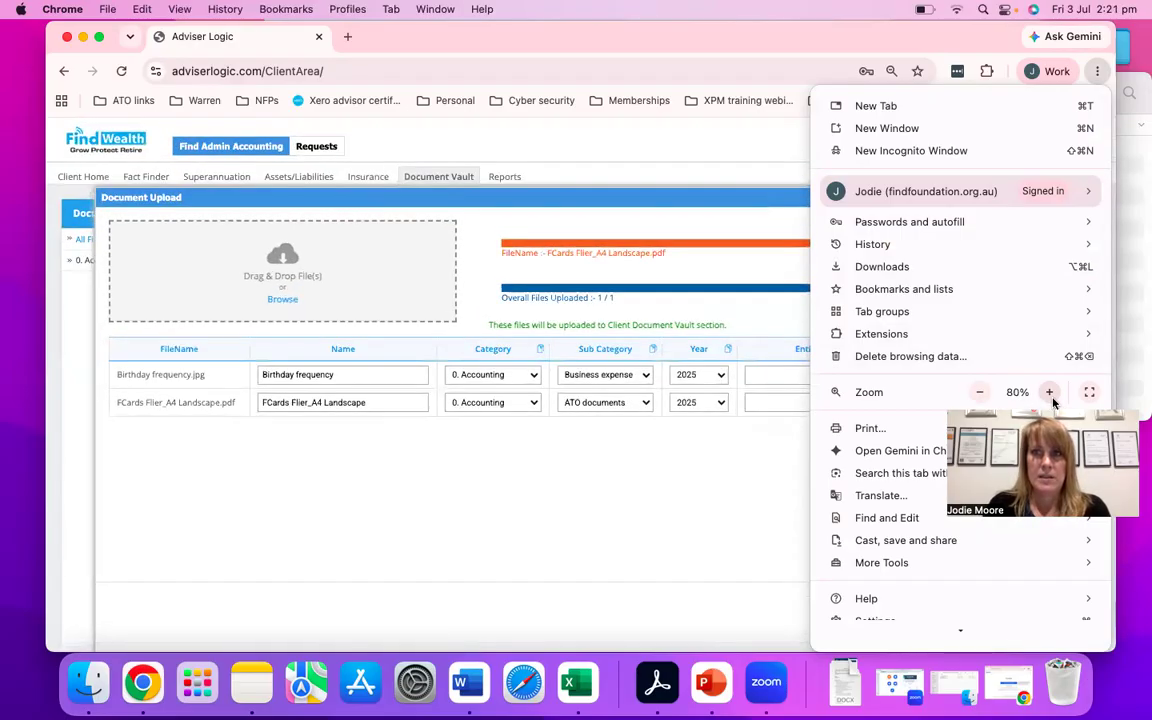
left_click(1050, 393)
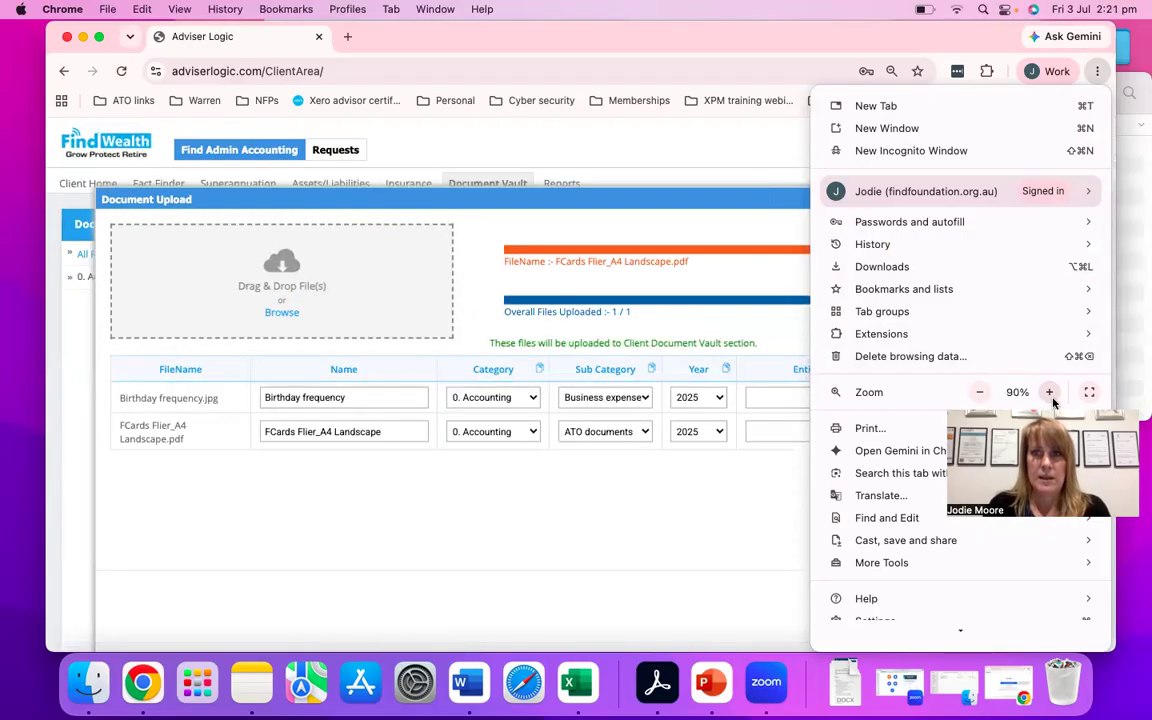
left_click(709, 483)
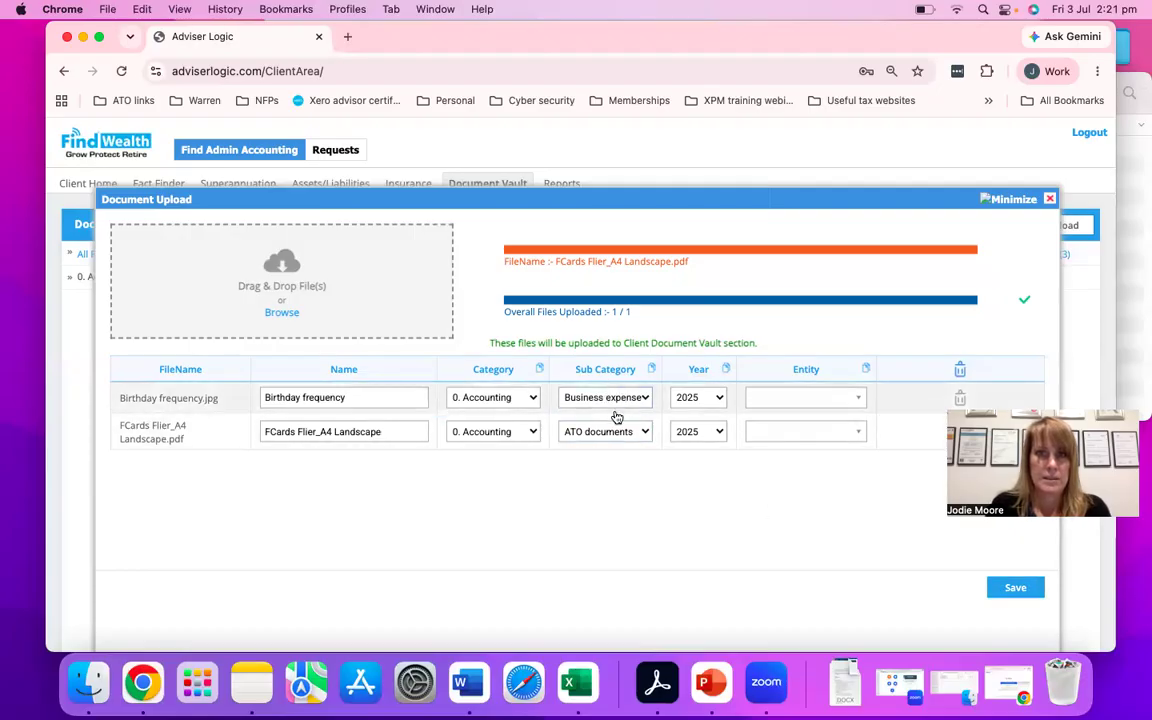
left_click(1016, 592)
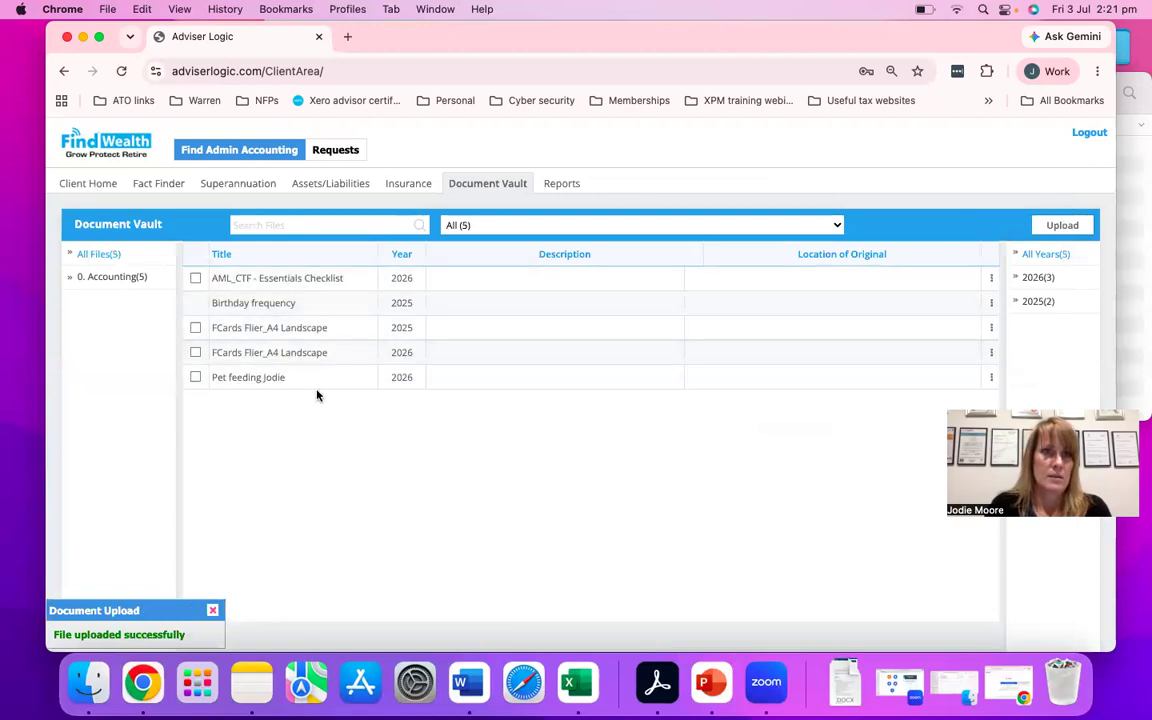
- Try to expand the 0. Accounting category to list its sub categories
left_click(110, 277)
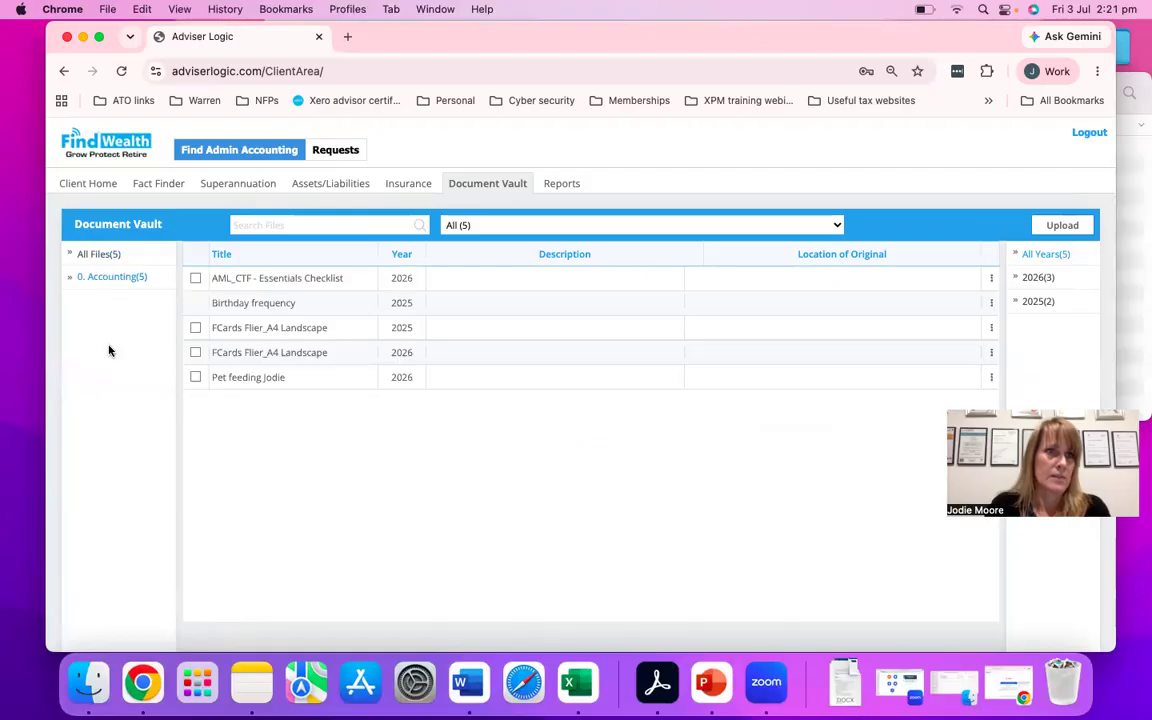
left_click(99, 258)
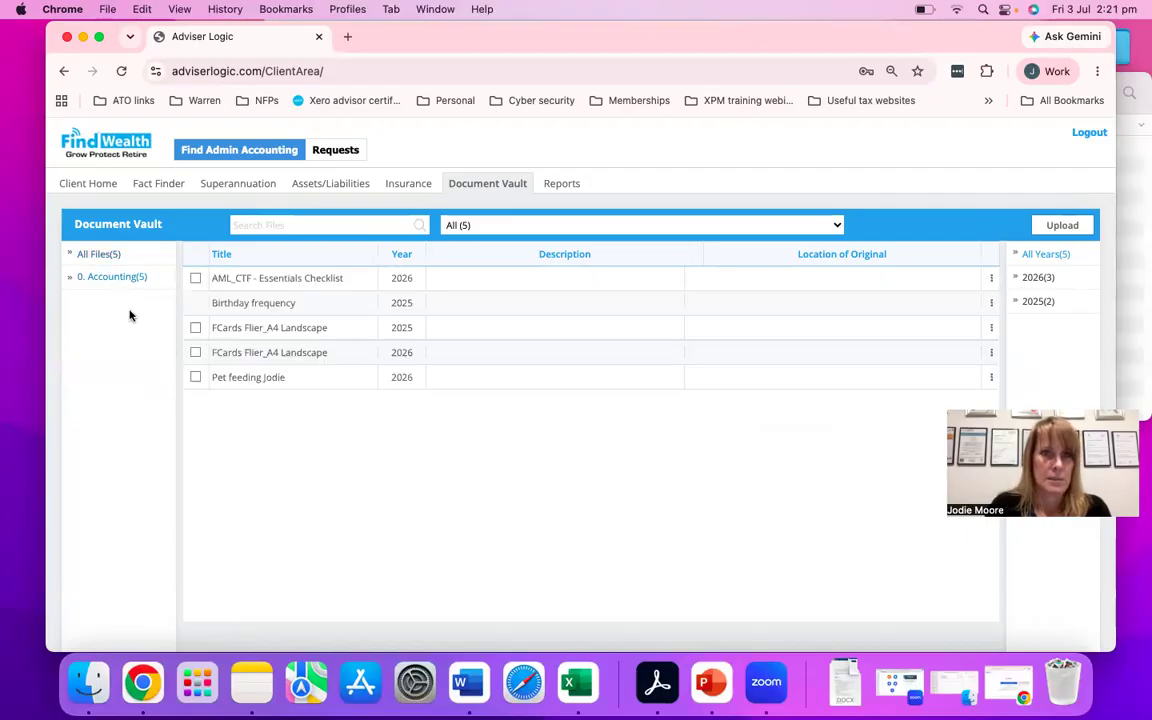
left_click(101, 256)
left_click(119, 281)
left_click(114, 280)
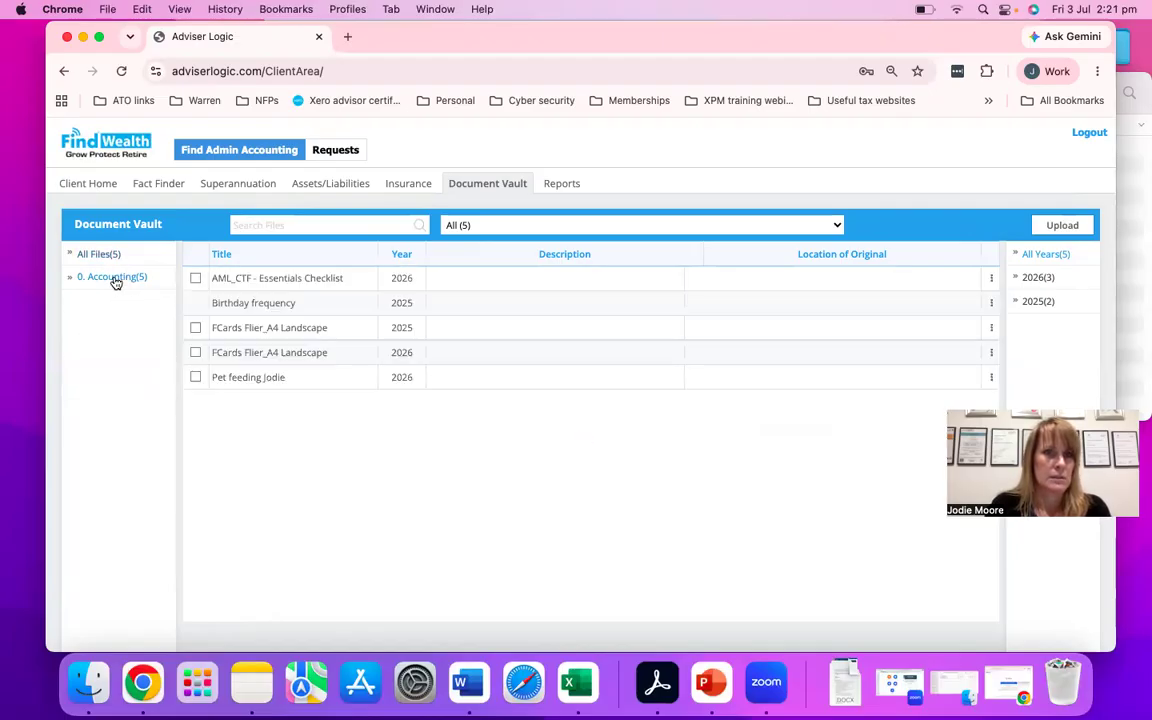
- Reload the client area, return to the Document Vault and expand the 0. Accounting category into its sub categories
left_click(121, 72)
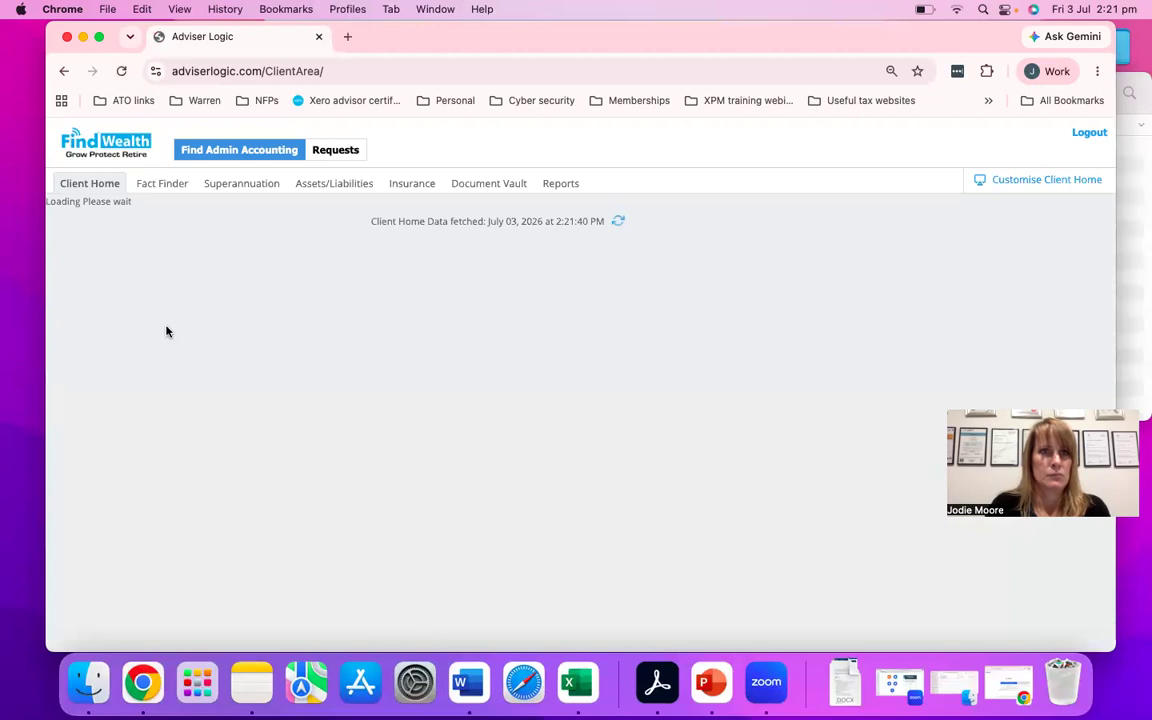
left_click(486, 188)
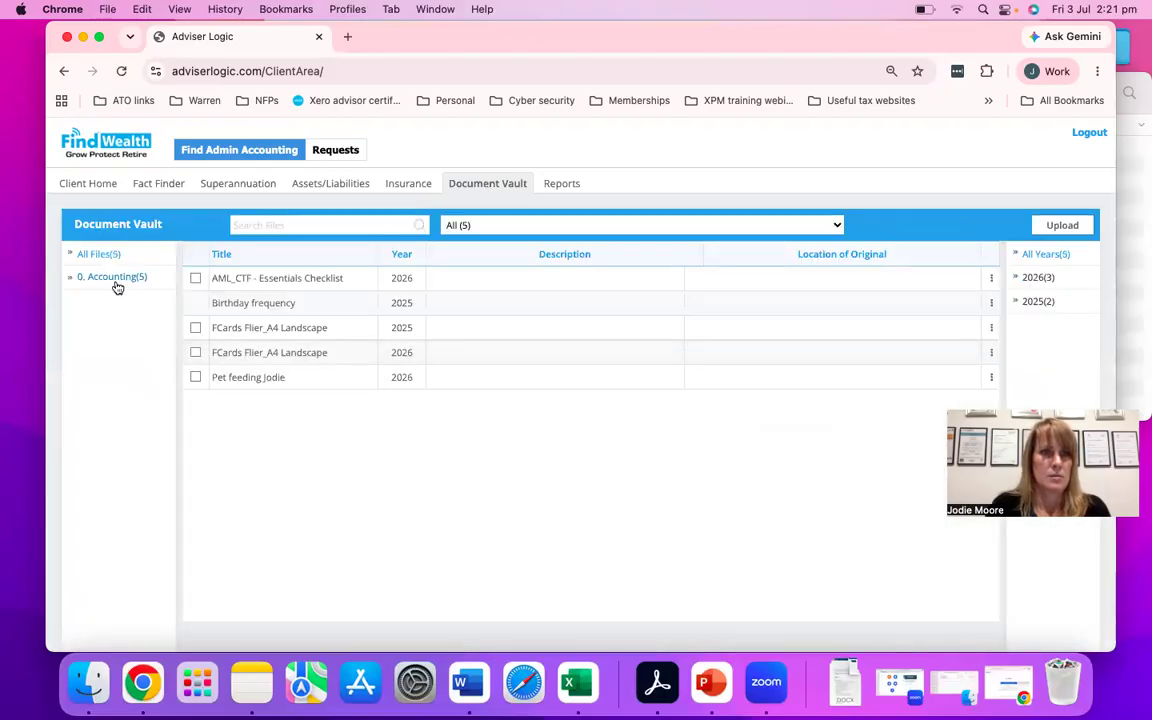
left_click(112, 283)
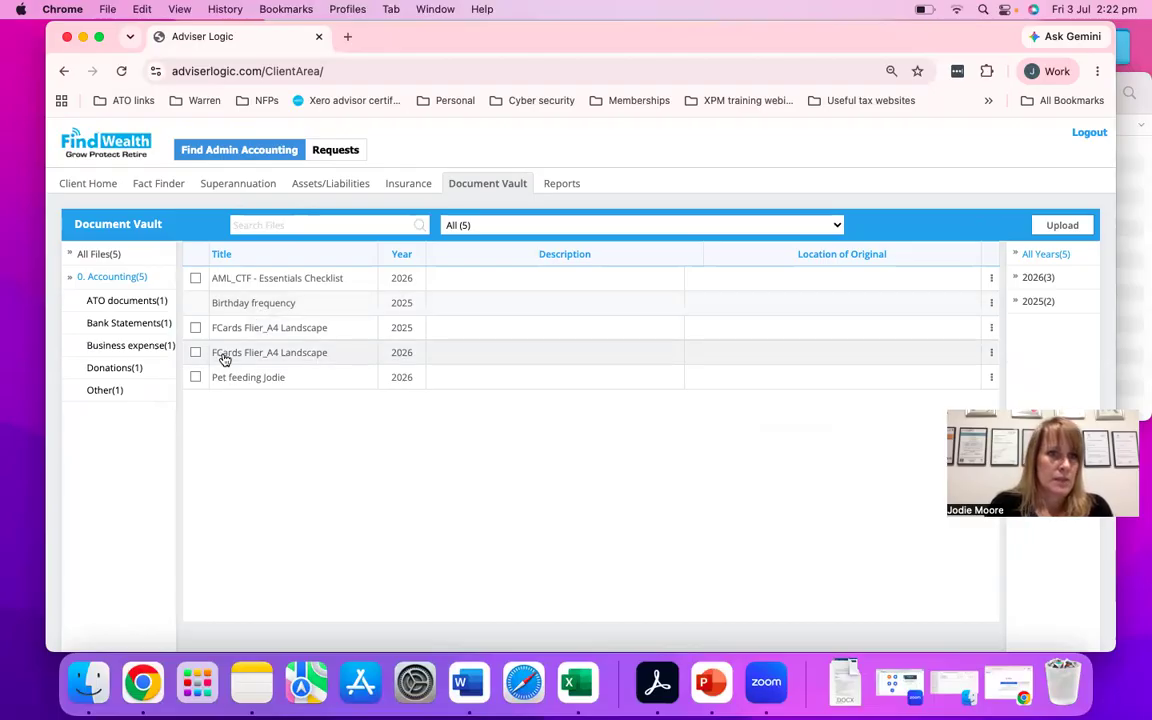
- In the Birthday frequency document's details, set the sub category to ATO documents and the entity to Find Admin Accounting
left_click(275, 307)
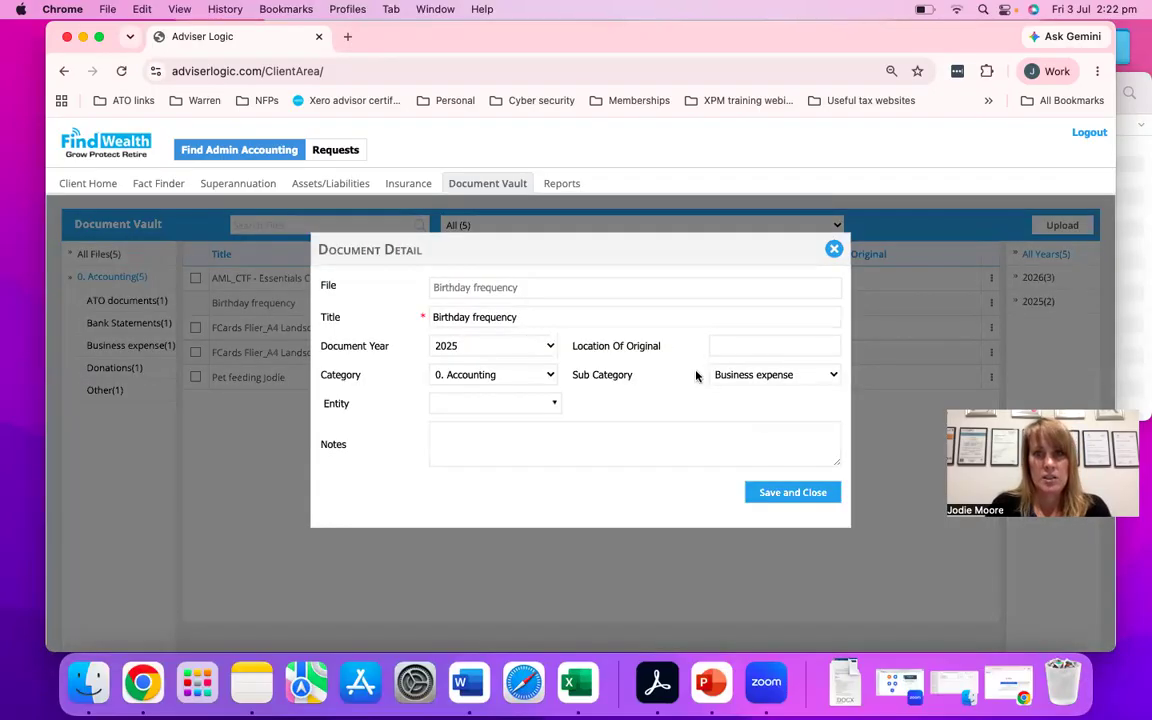
left_click(834, 249)
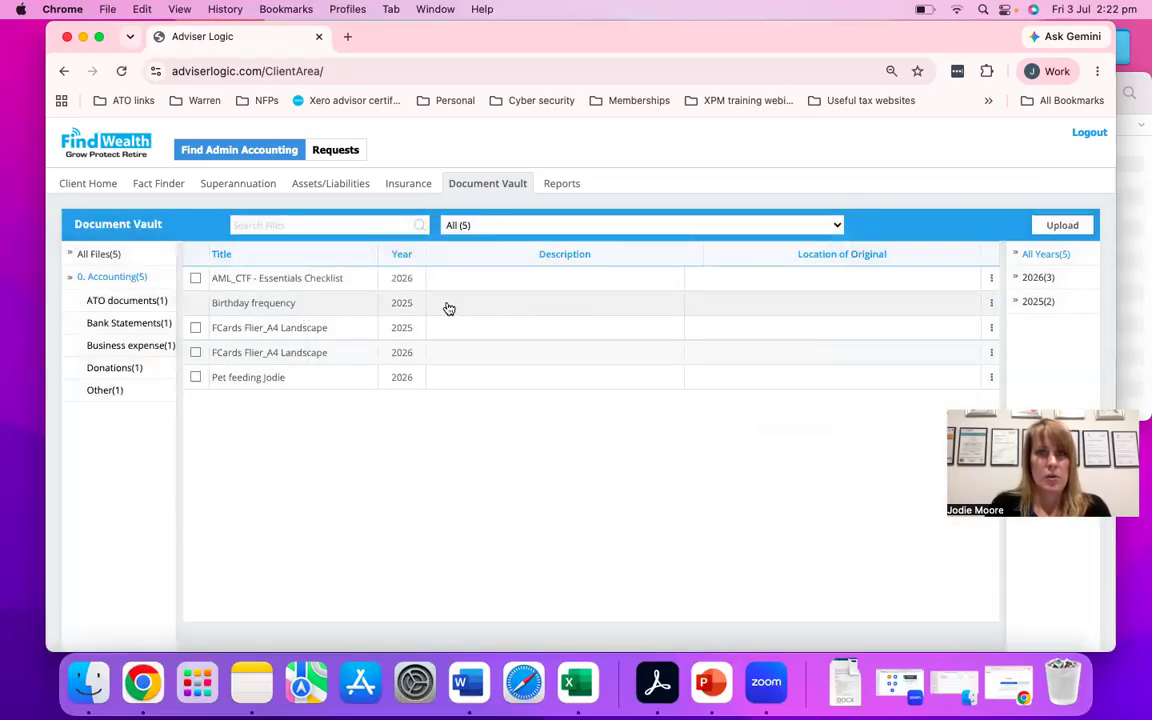
left_click(440, 307)
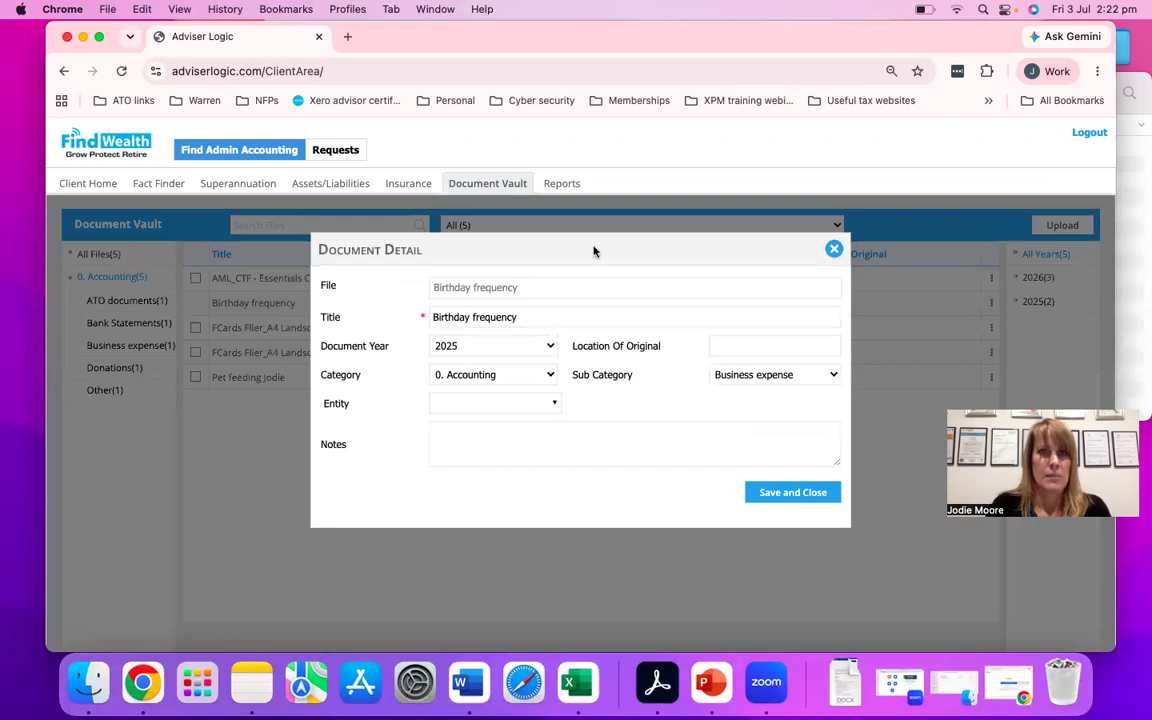
left_click(771, 376)
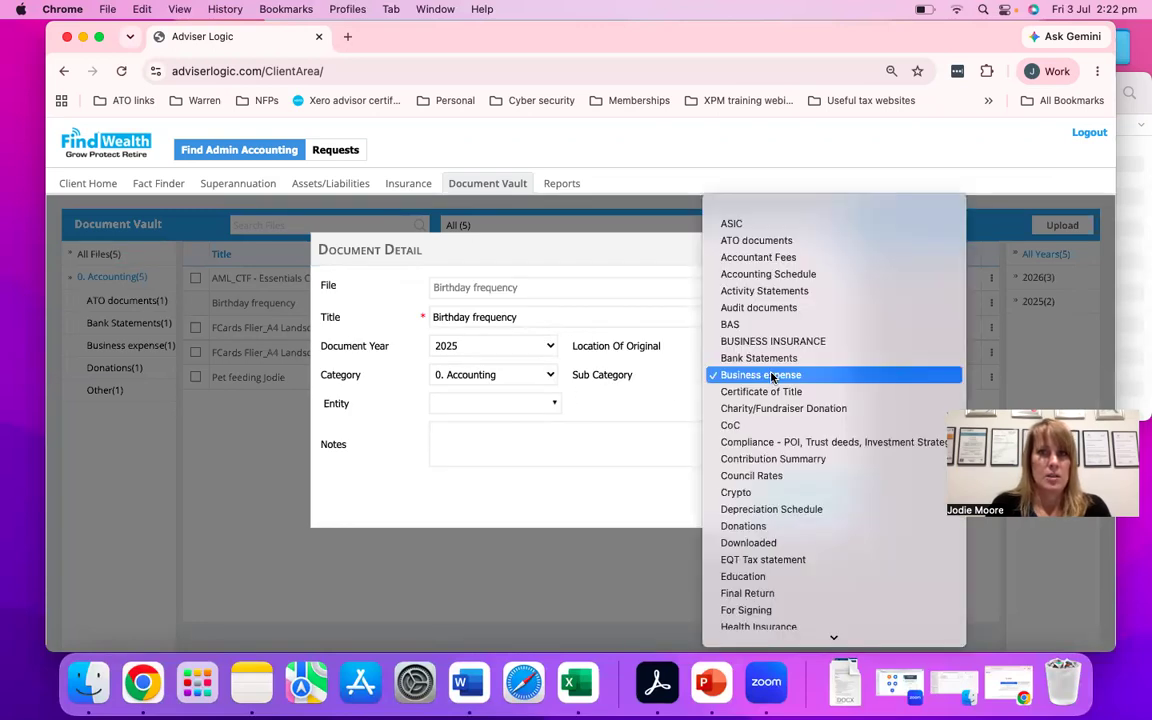
left_click(753, 242)
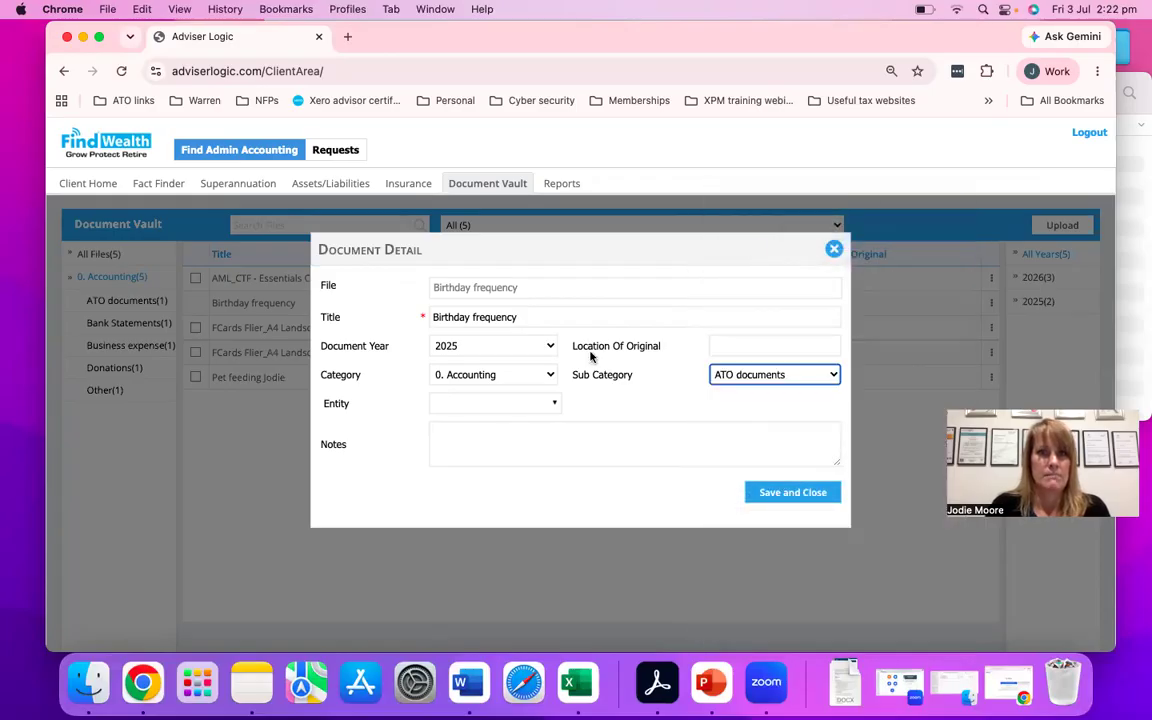
left_click(548, 404)
left_click(517, 447)
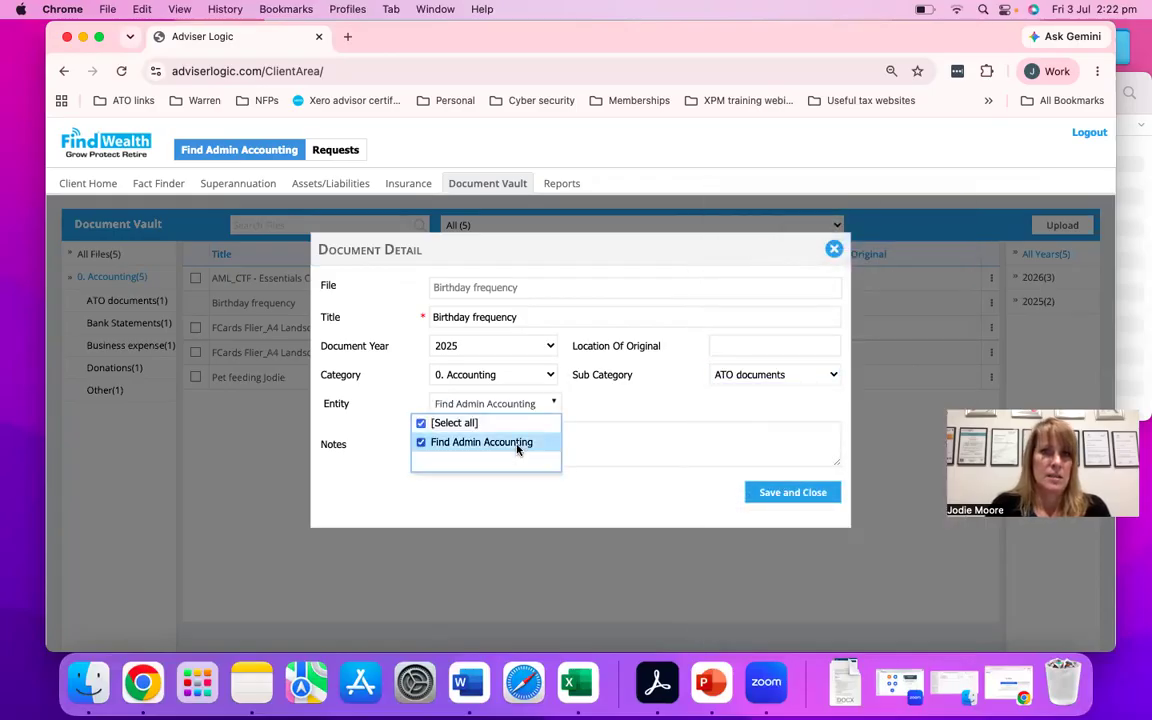
- Retitle the document Birthday frequency 2026, enter Test as its notes, and save the details
left_click(557, 316)
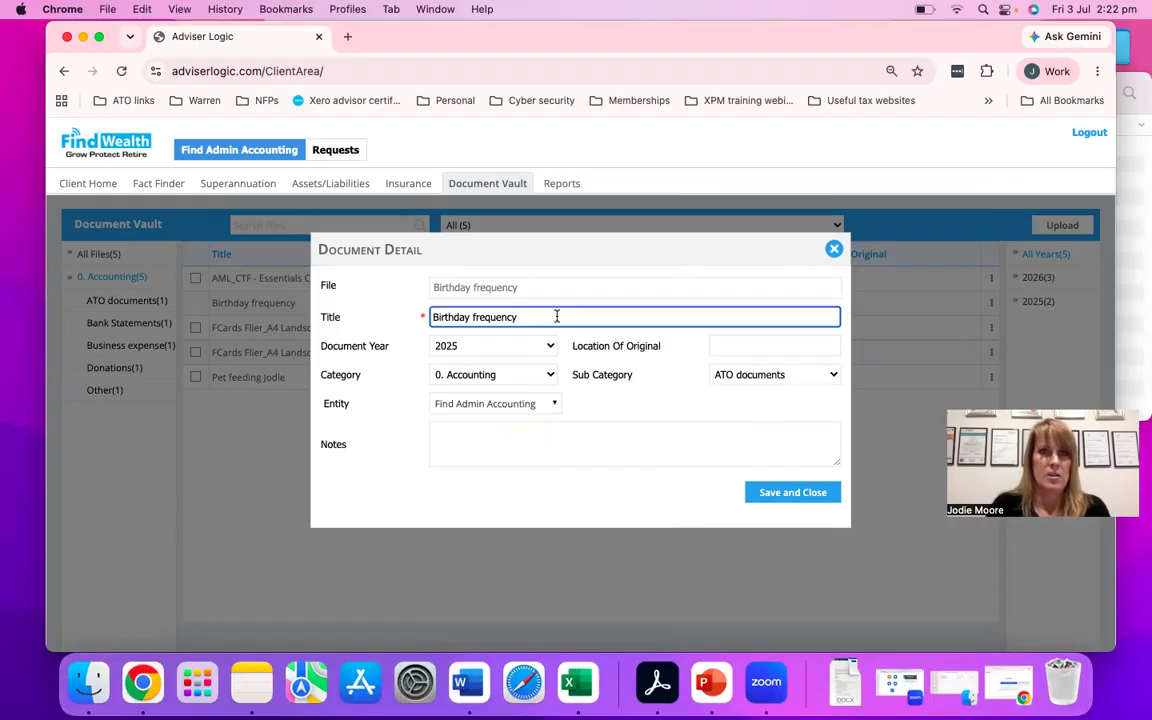
type("2026")
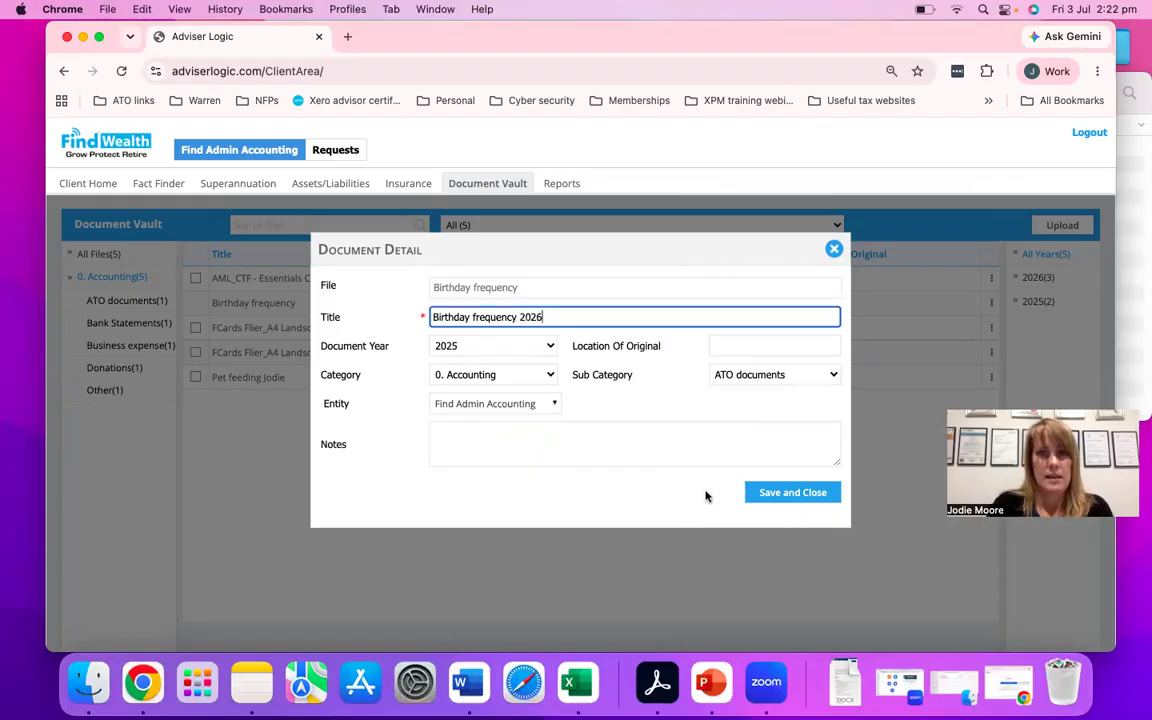
left_click(601, 441)
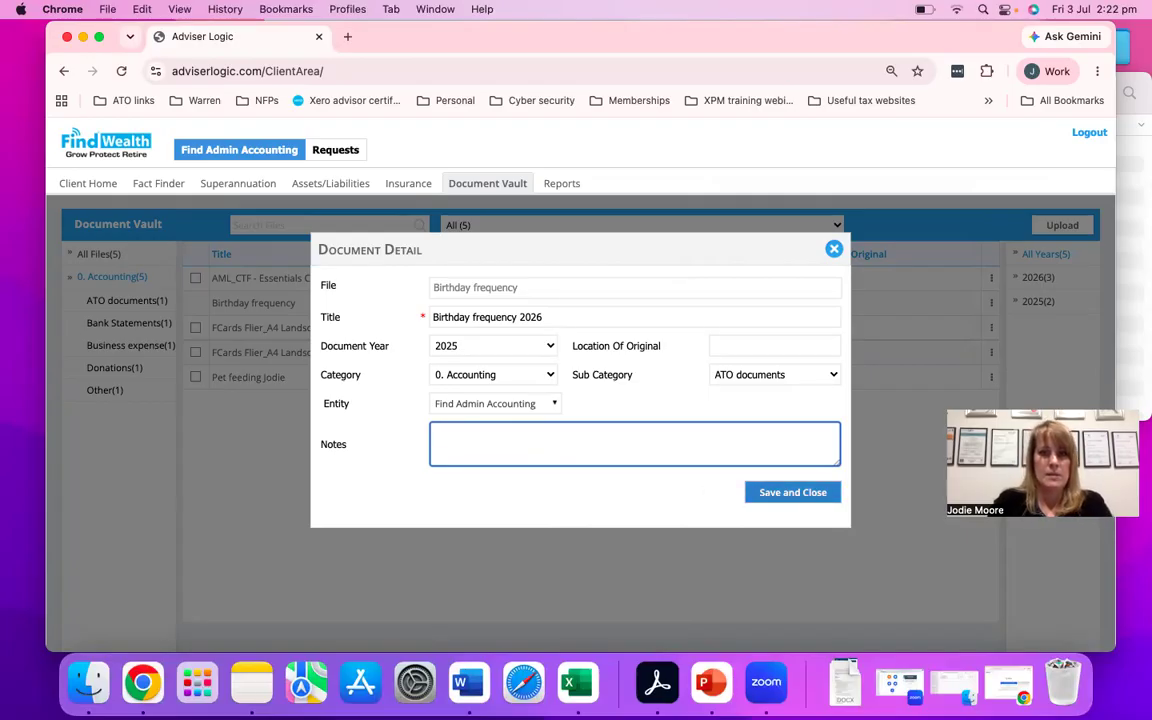
left_click(785, 497)
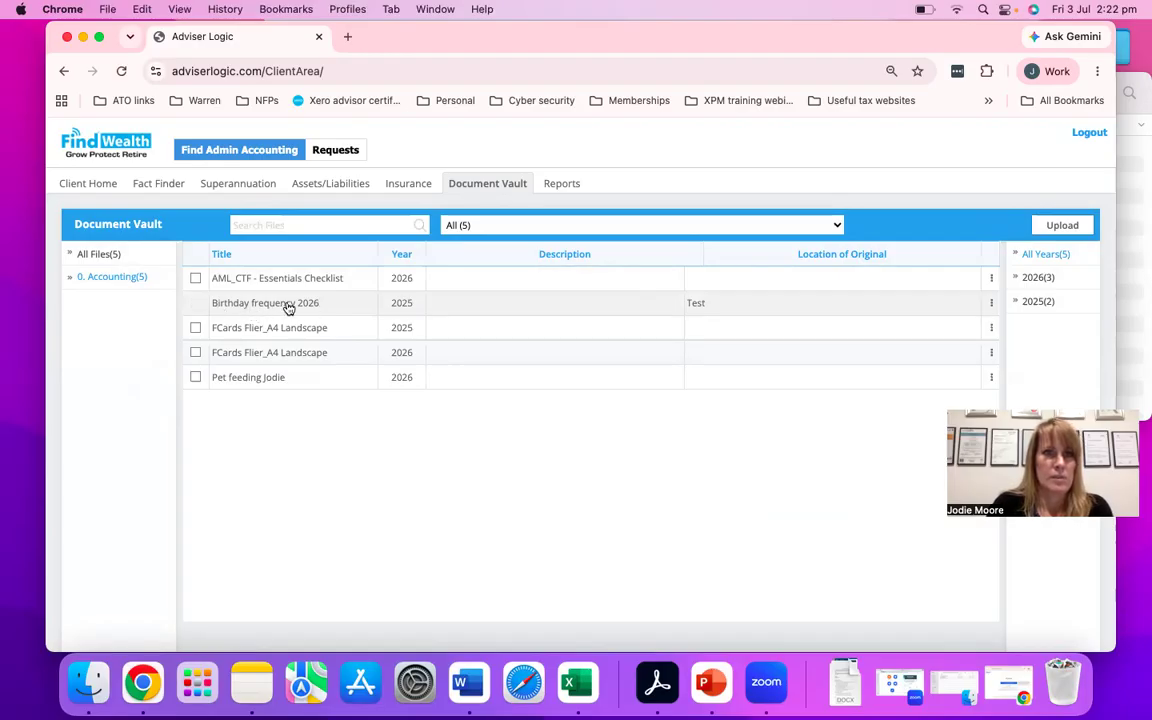
- Open the Birthday frequency 2026 document from Accounting's ATO documents and change its title to Disregard - Birthday frequency 2026
left_click(104, 279)
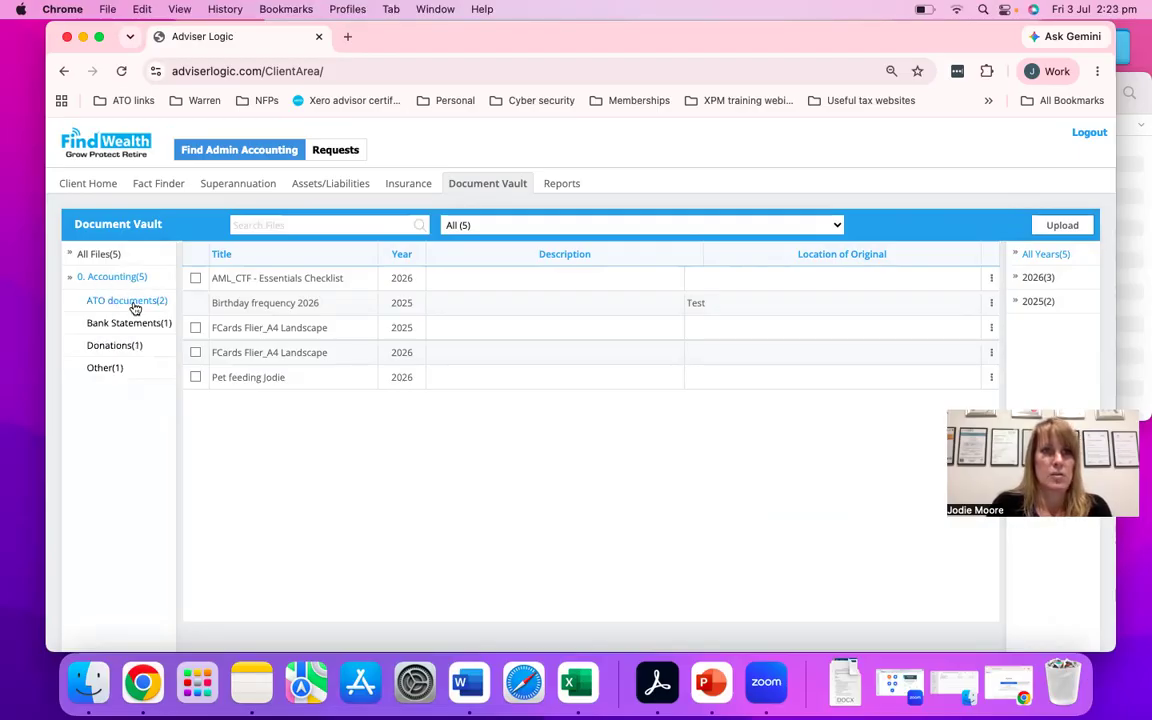
left_click(127, 302)
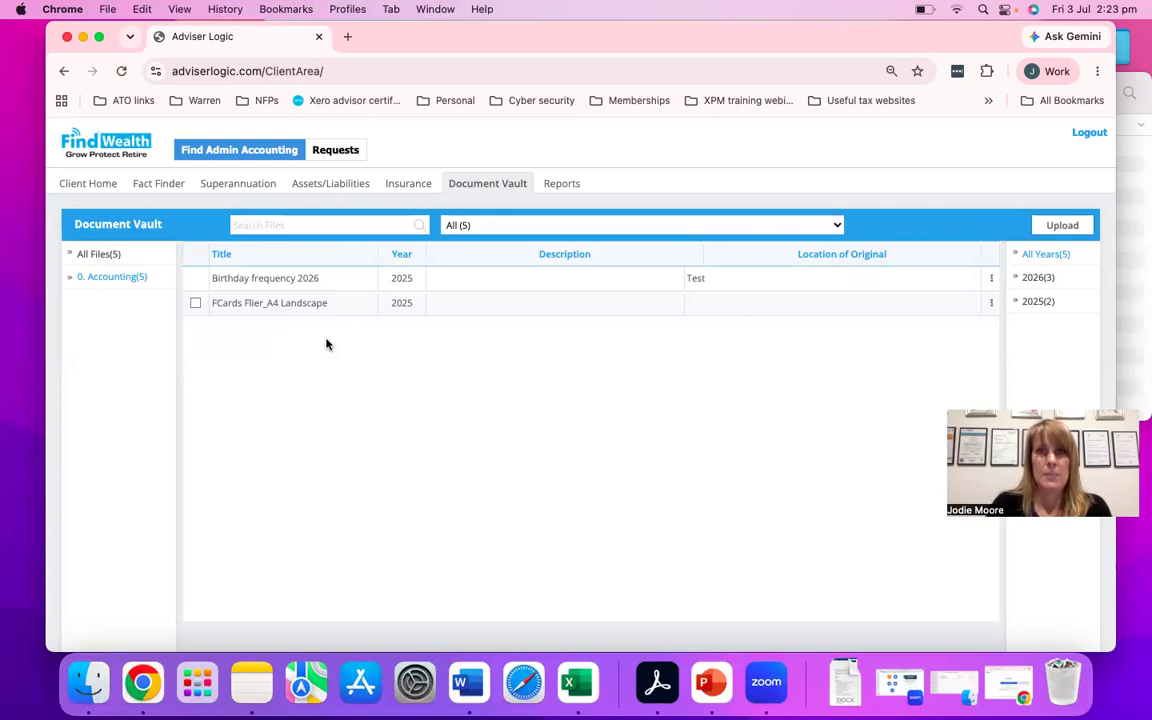
left_click(465, 284)
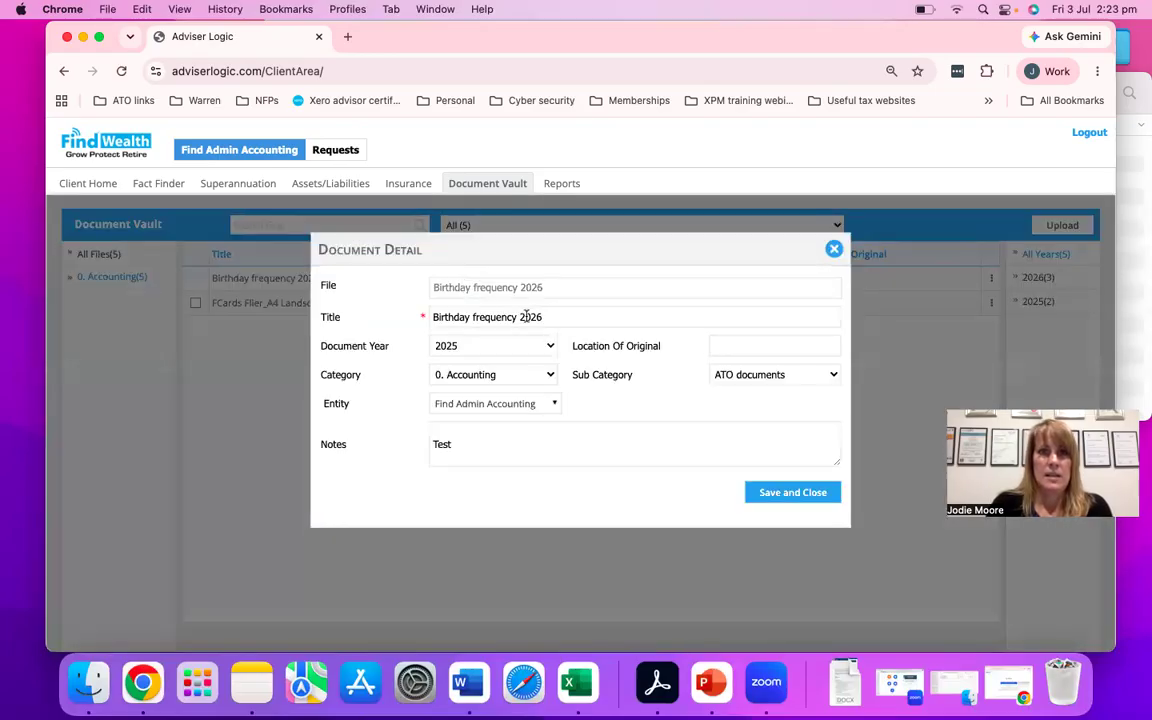
left_click(433, 316)
type("Disregard")
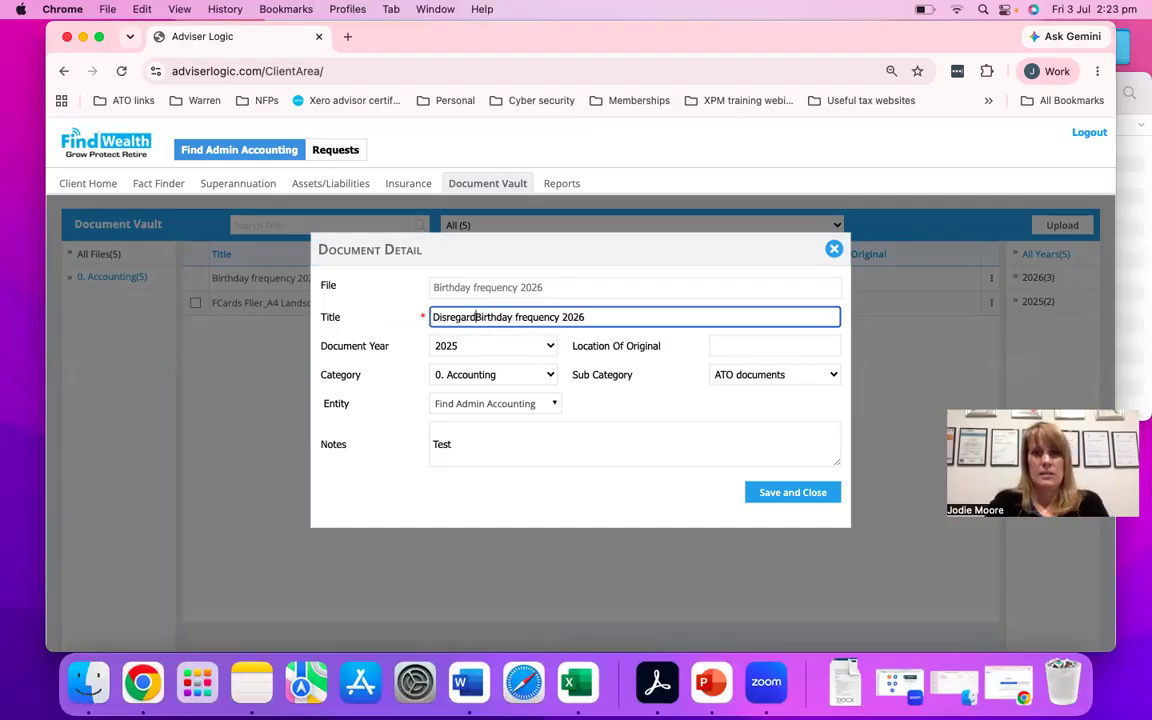
type(" -")
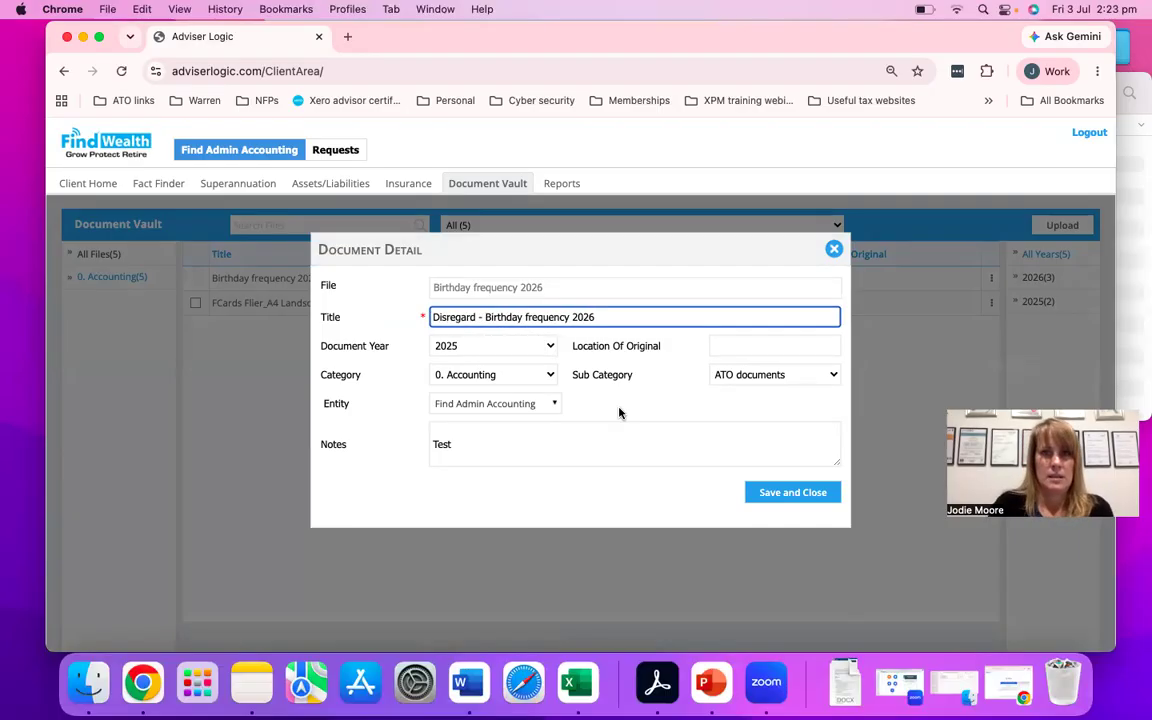
- Replace the document's notes with Incorrectly uploaded and save the details
left_click(561, 458)
key("super+a")
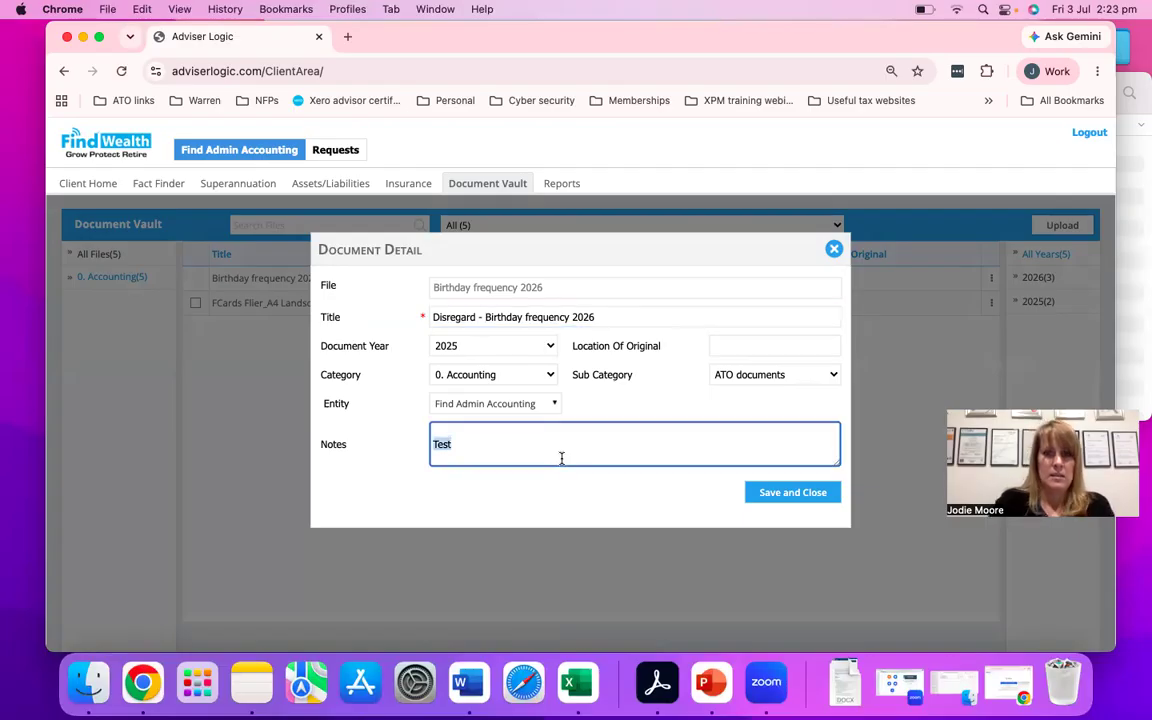
type("Incore")
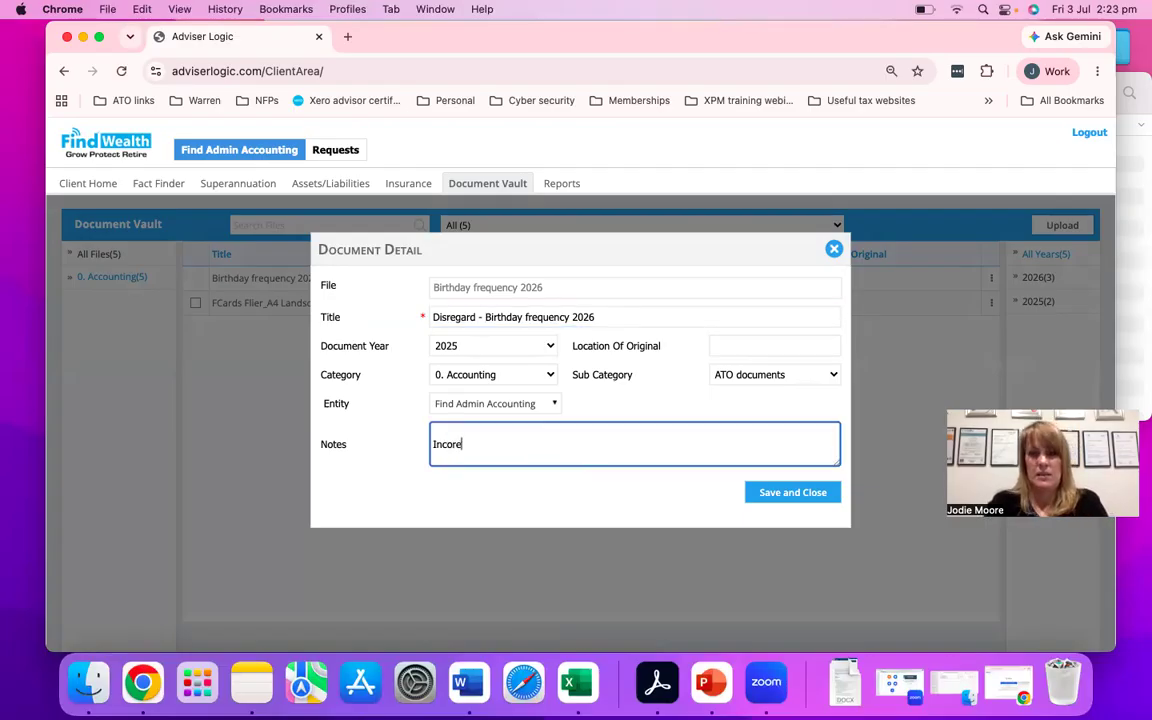
key("BackSpace")
type("rectly uploaded")
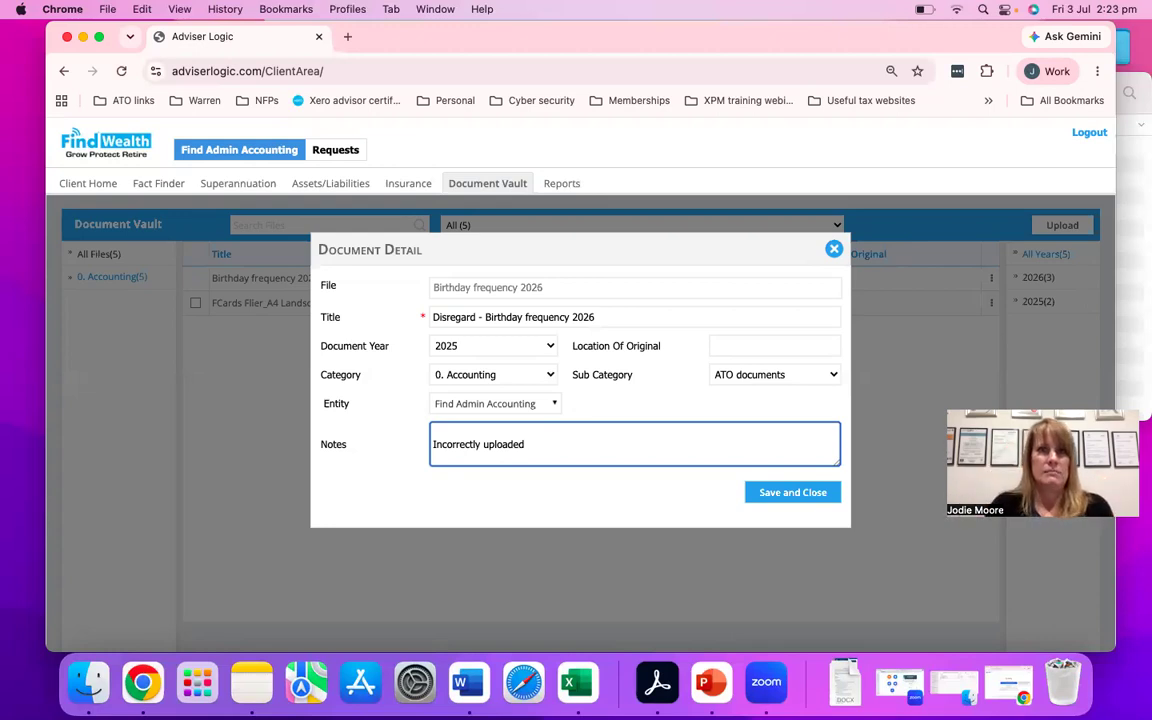
left_click(776, 493)
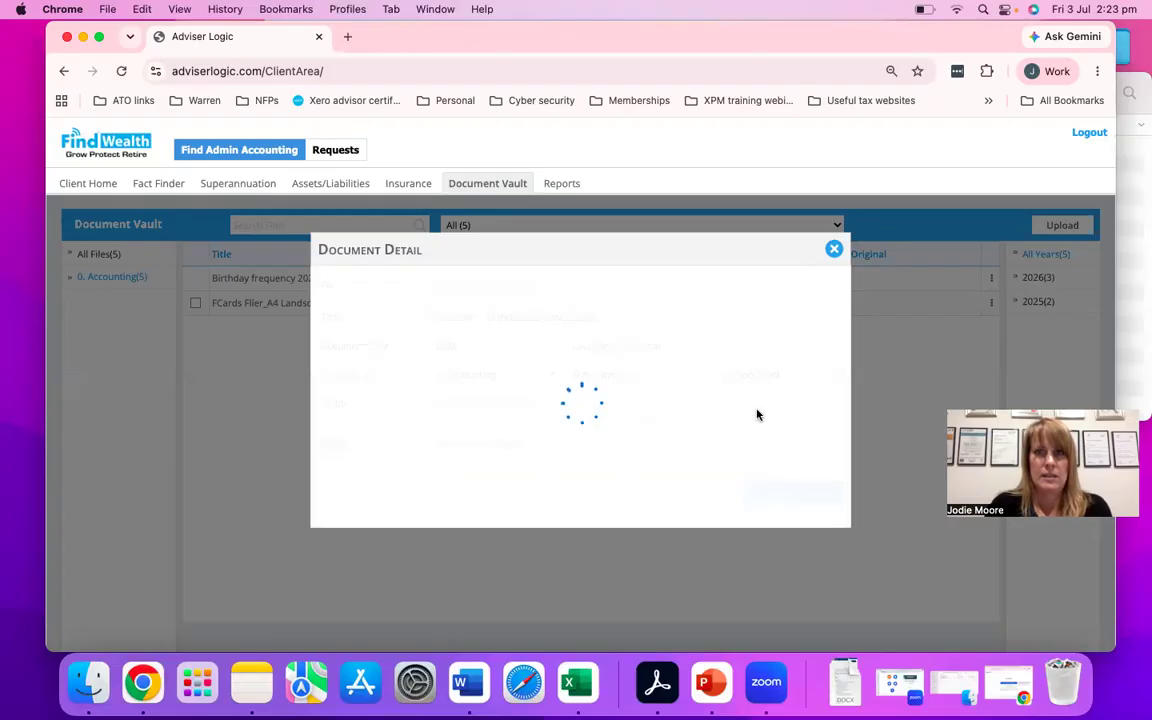